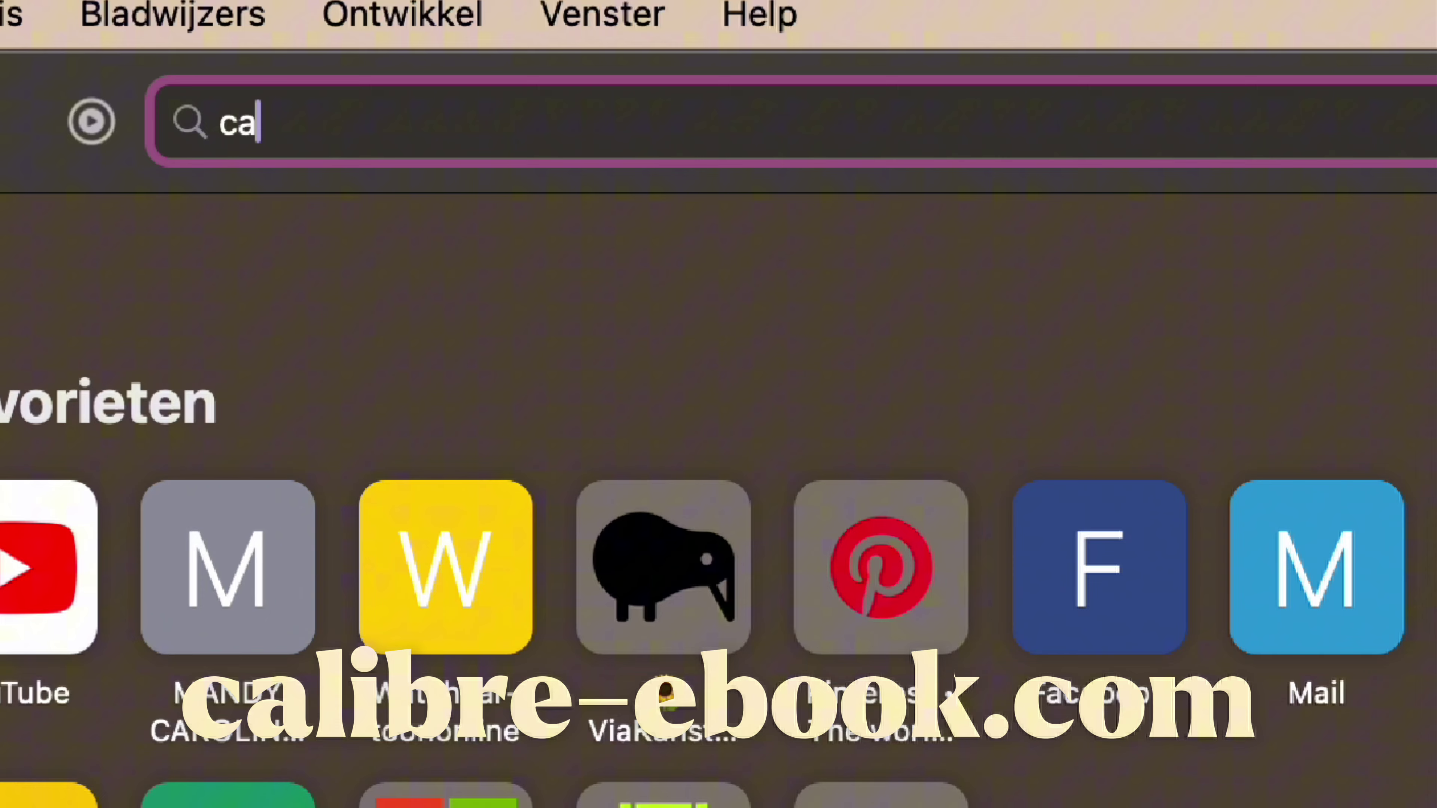
Go to calibre-ebook.com in Safari and open its Download Calibre page
type("libre-ebook.com")
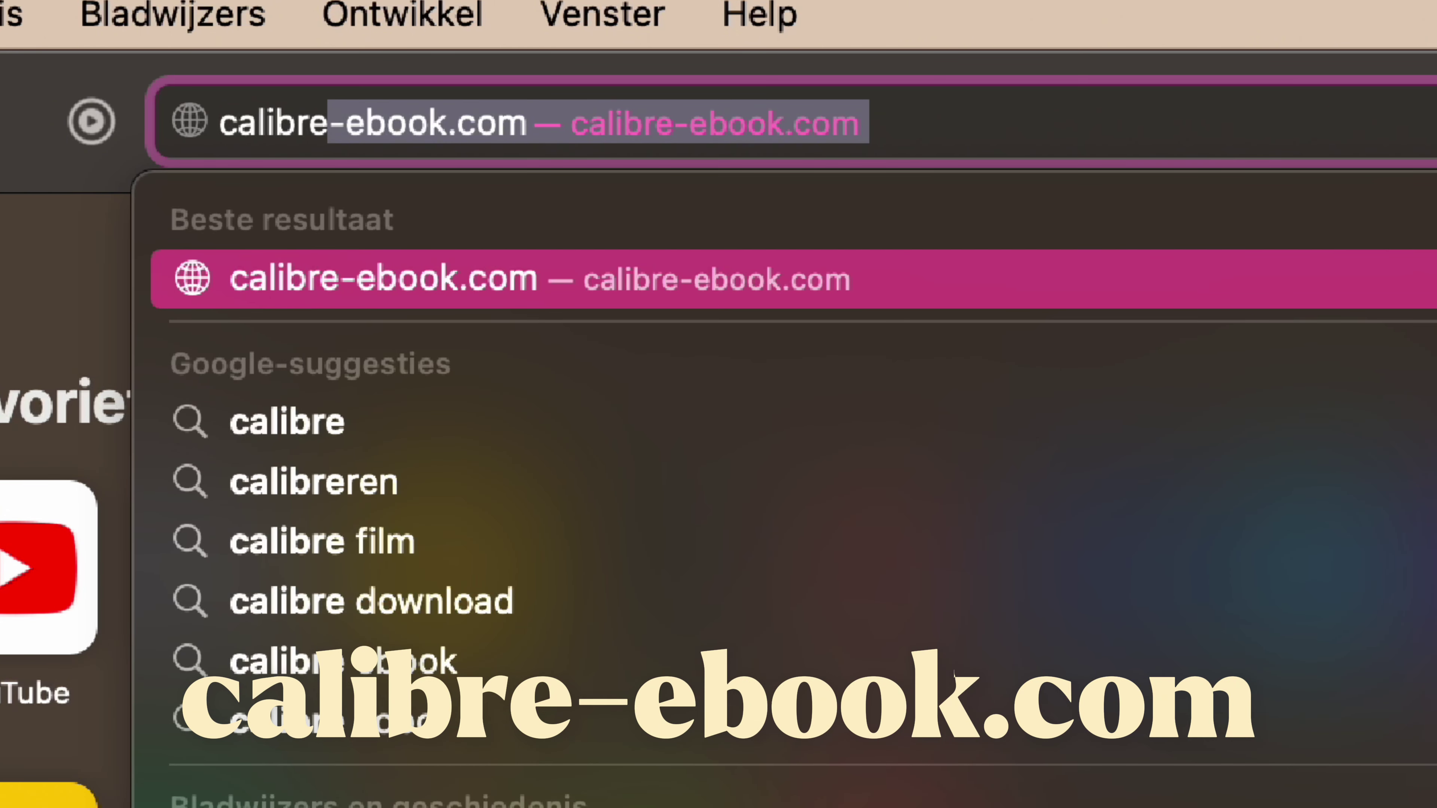
key("Return")
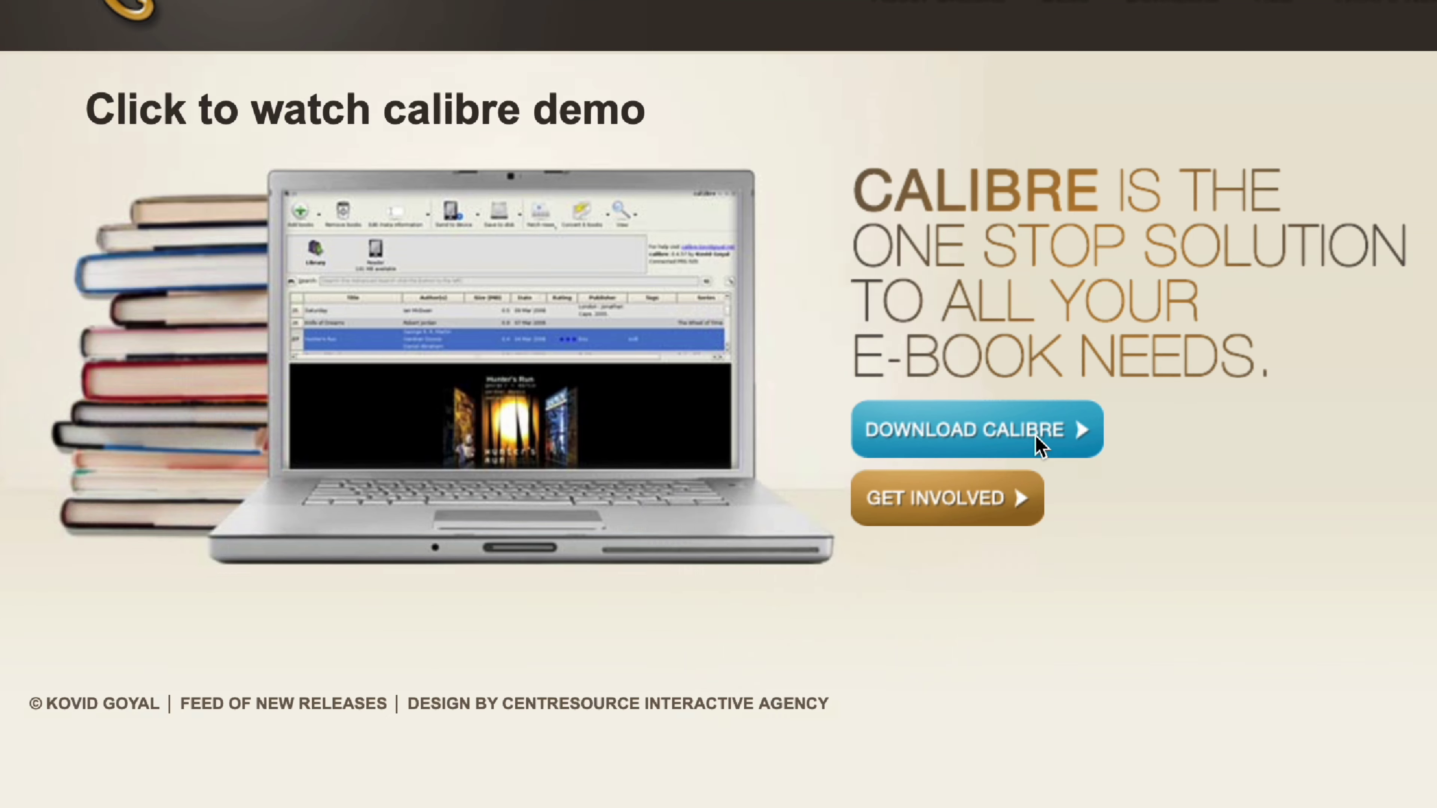
left_click(962, 629)
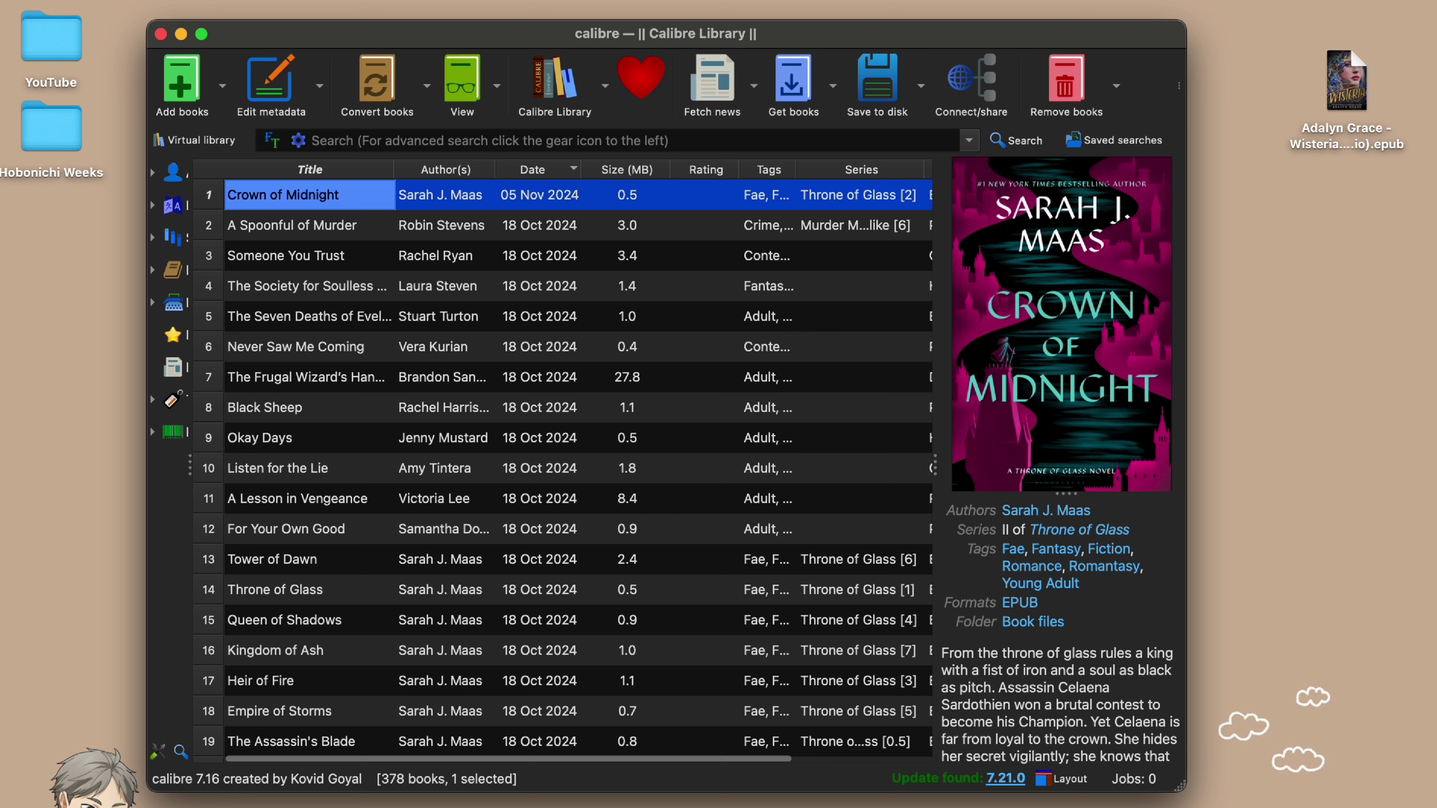
Add the Wisteria EPUB from the Desktop to the calibre library as a new book
left_click(222, 85)
left_click(227, 135)
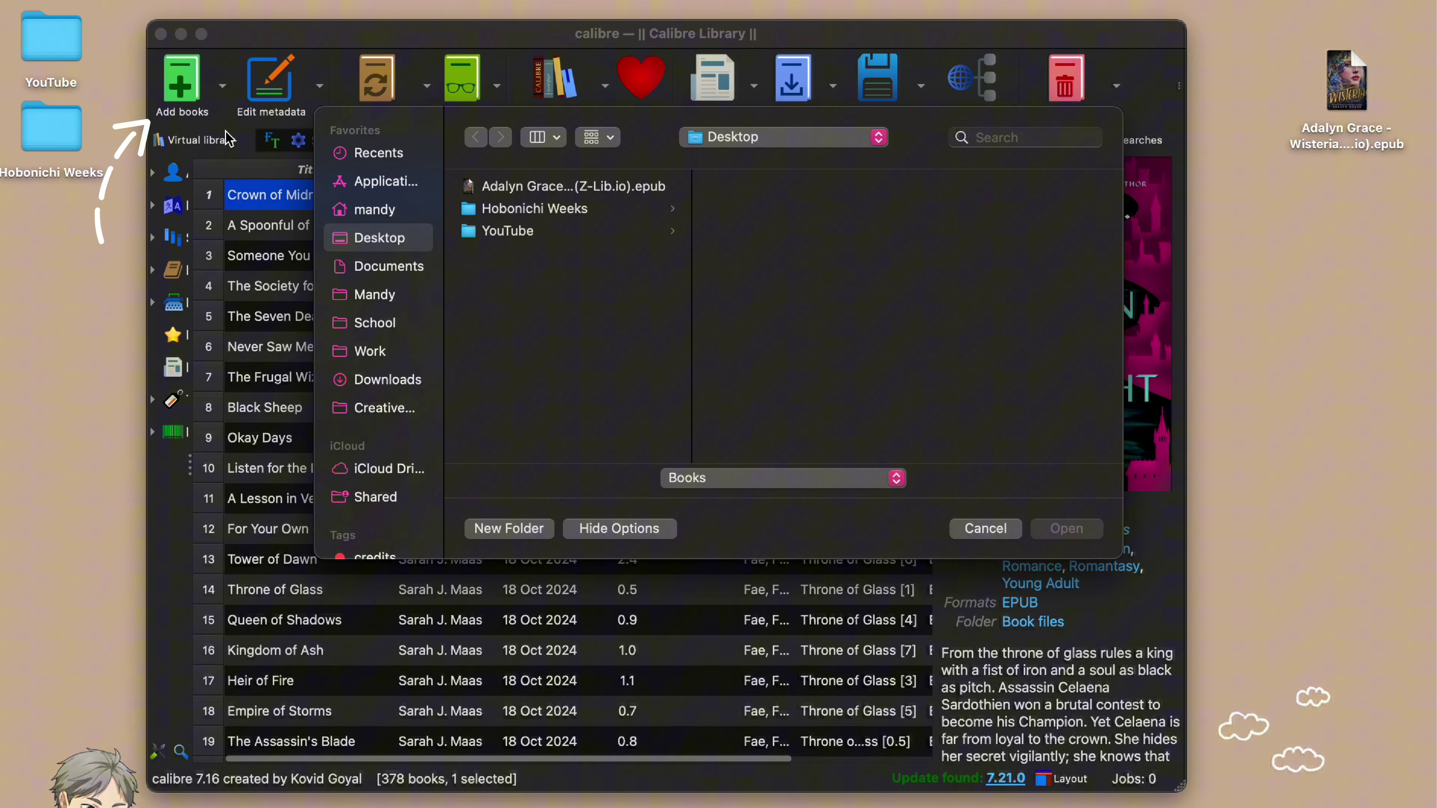
left_click(563, 186)
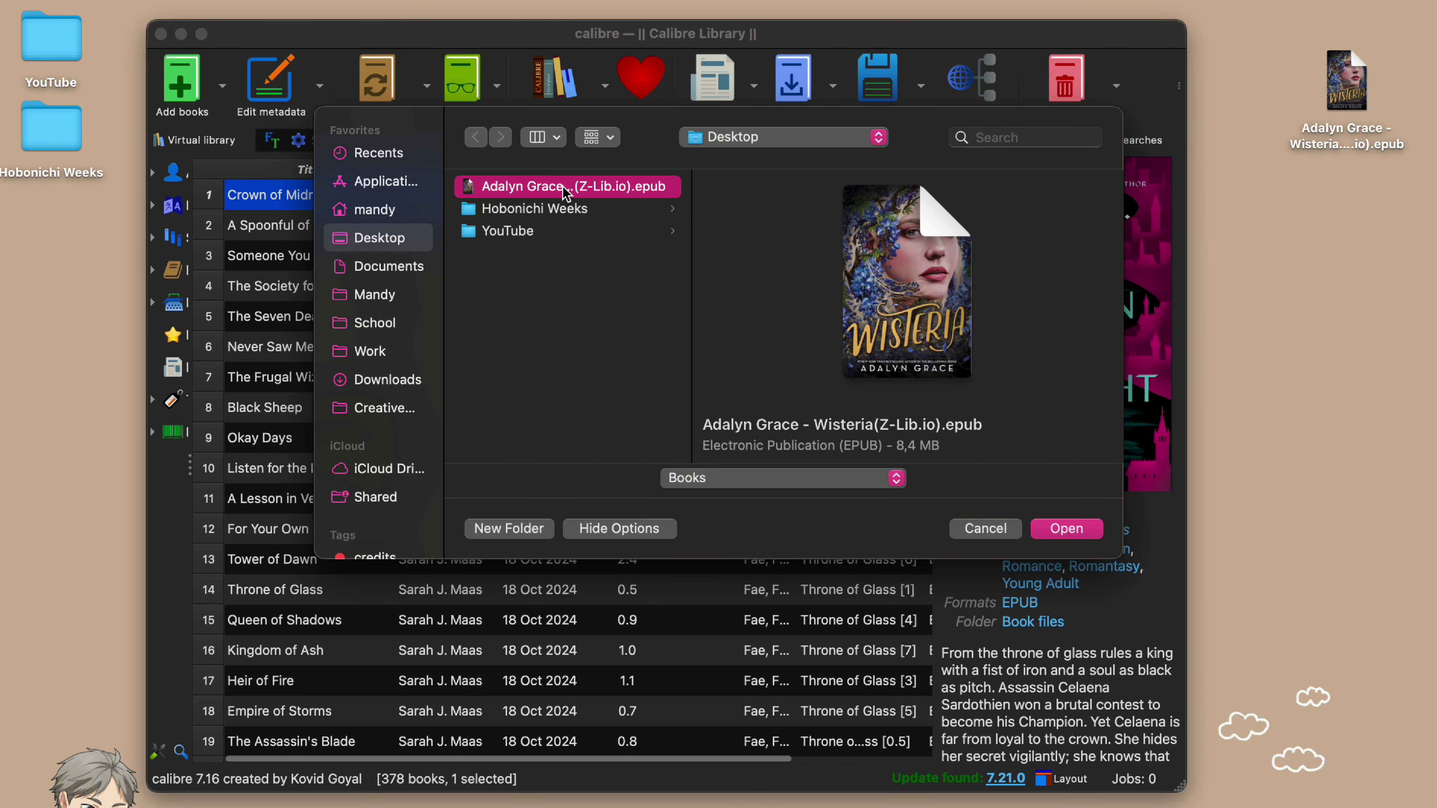
double_click(566, 189)
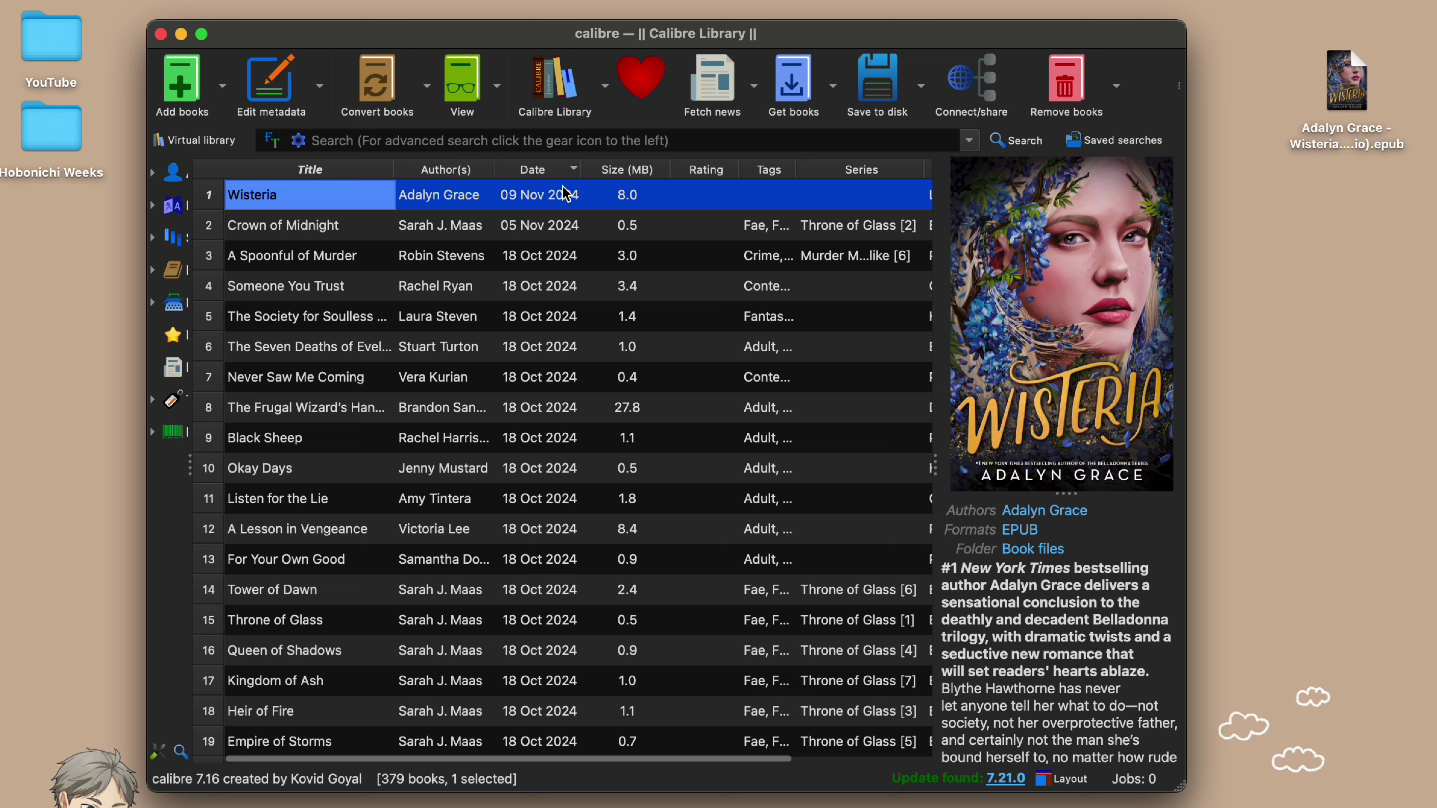
scroll(659, 221, "right", 5)
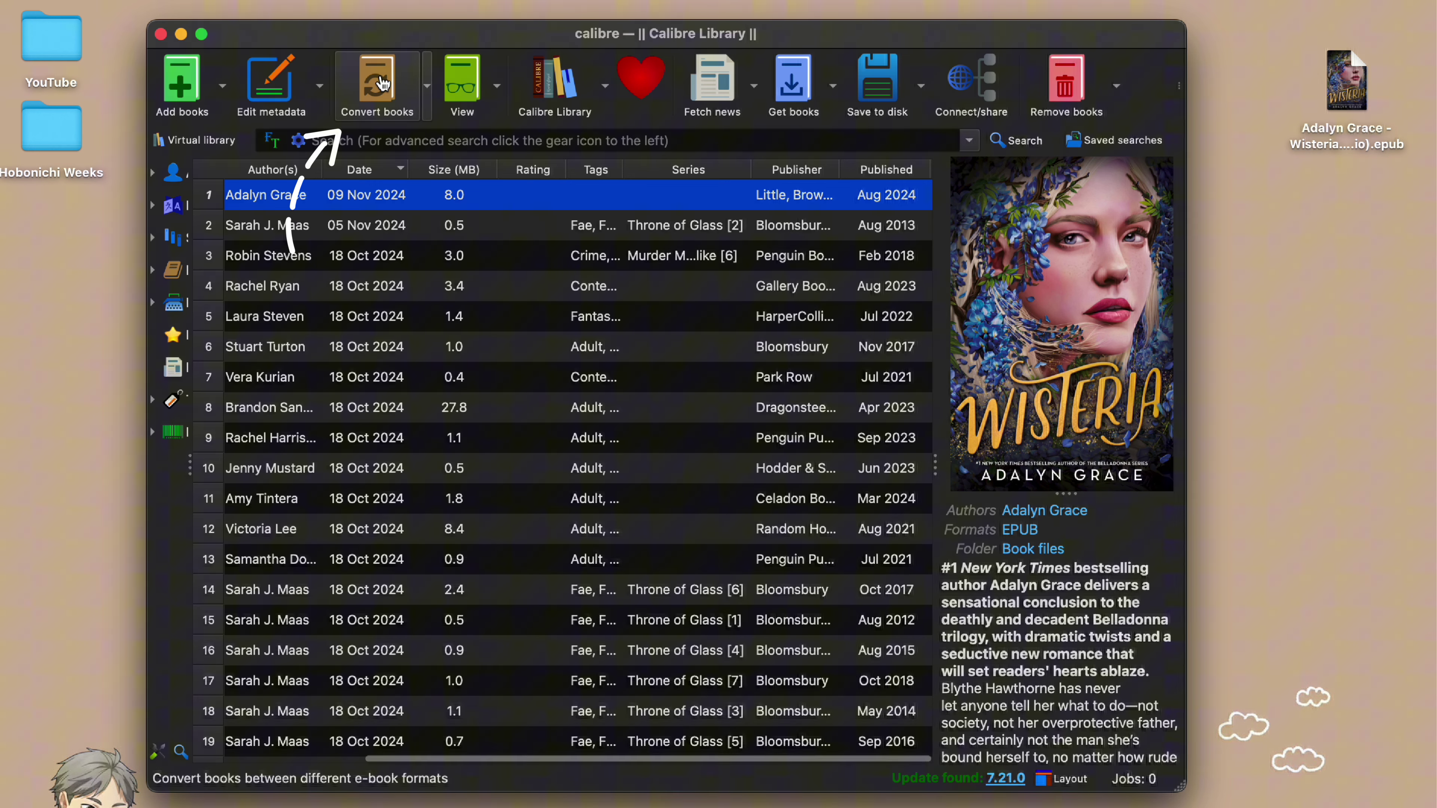
Convert Wisteria, keeping EPUB as the output format
left_click(382, 83)
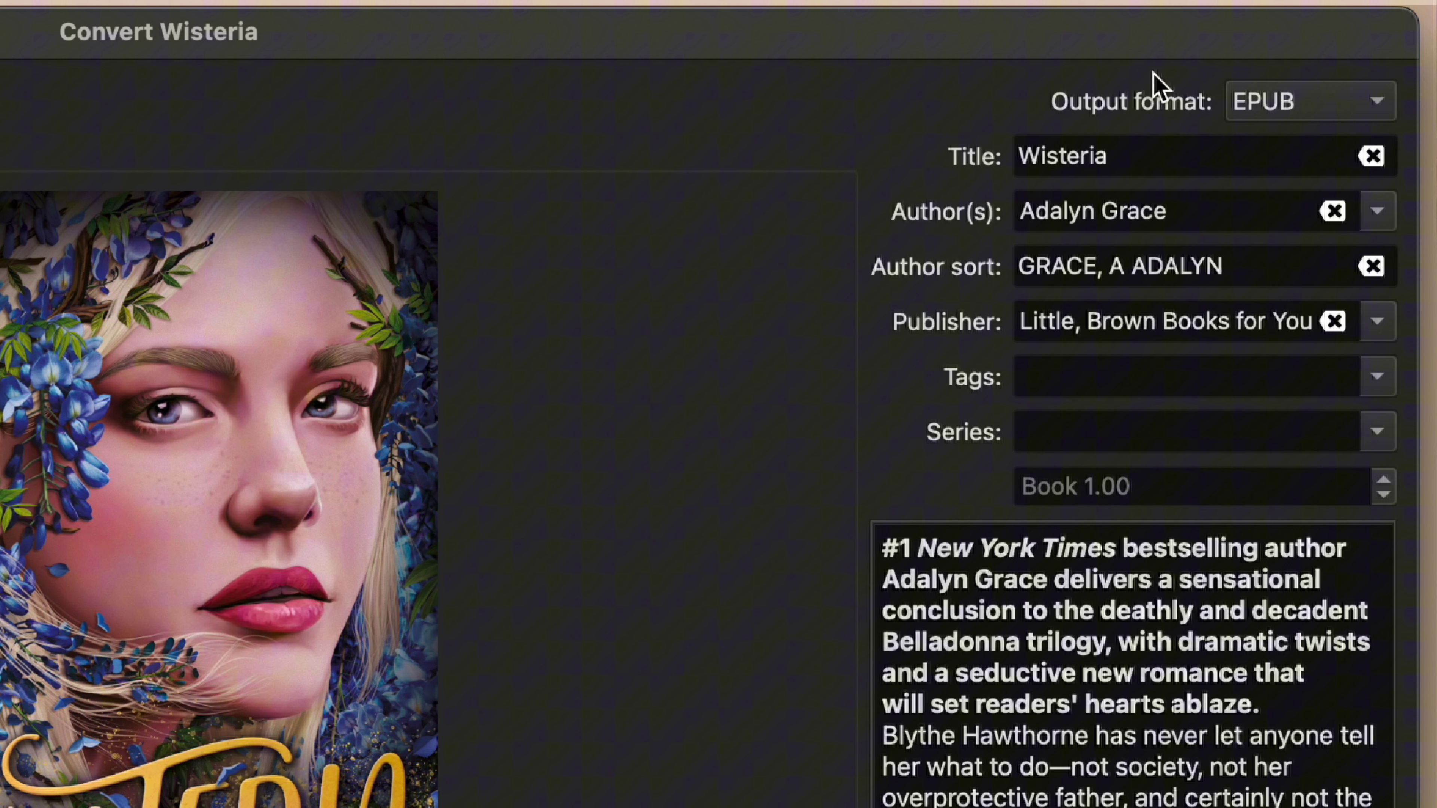
left_click(1381, 104)
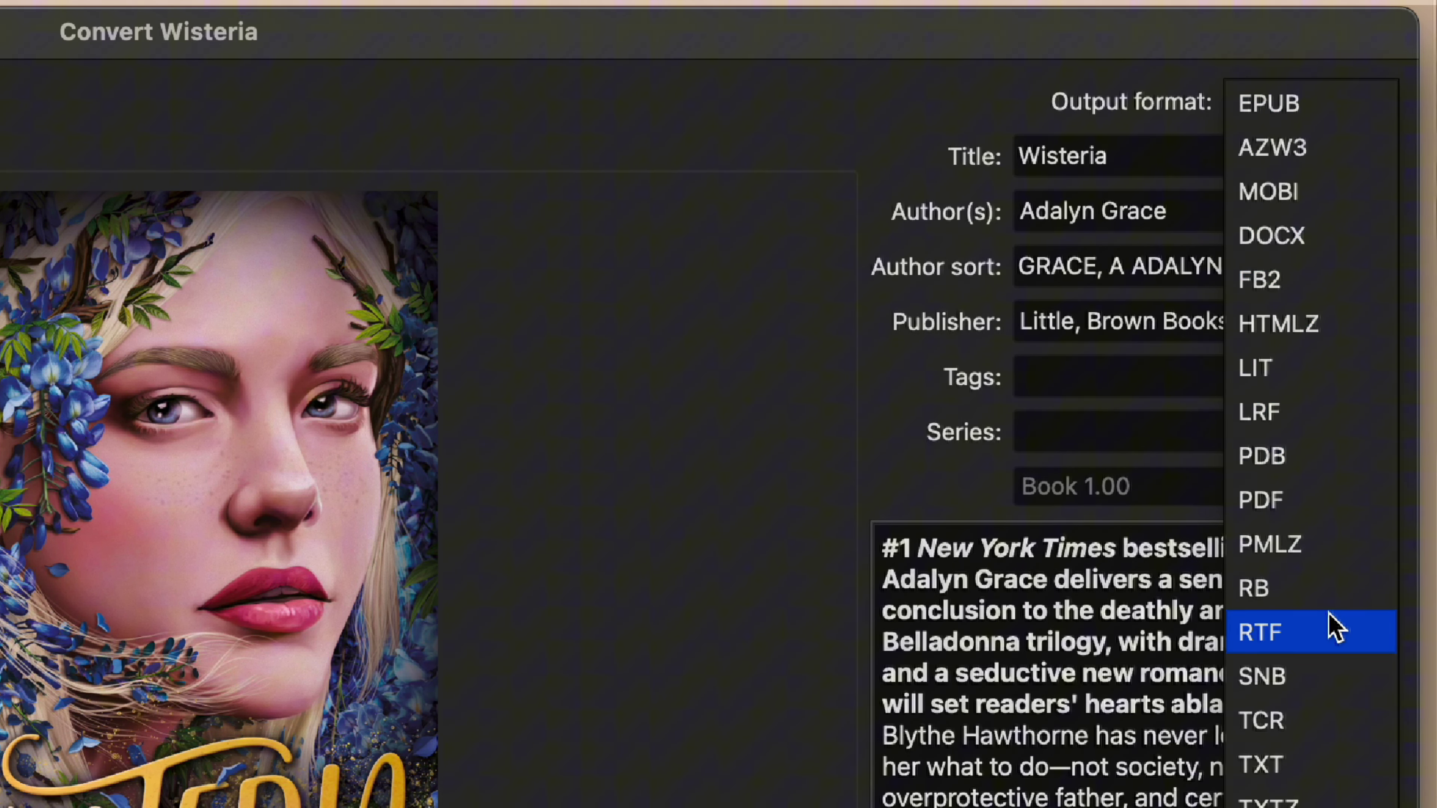
left_click(1343, 57)
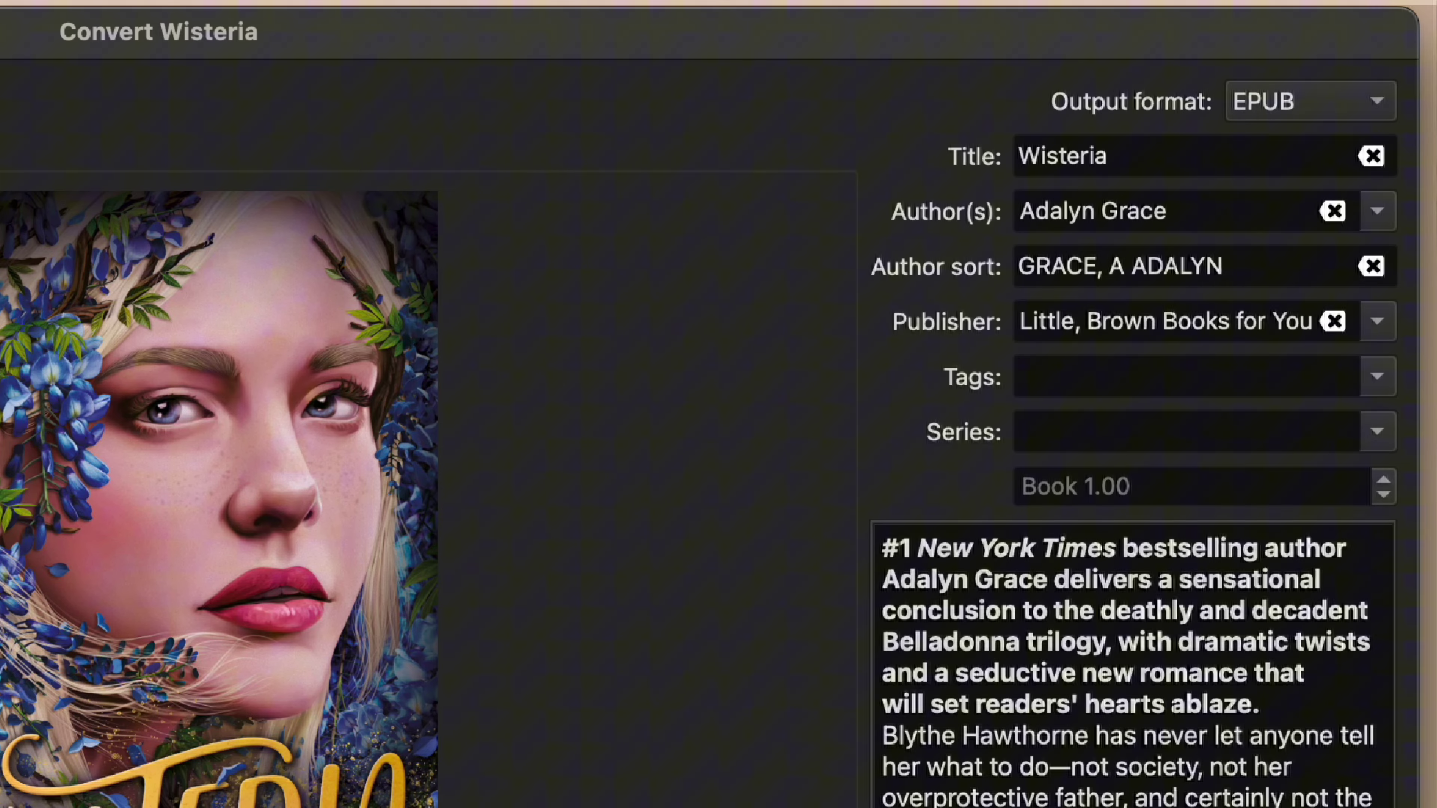
key("Return")
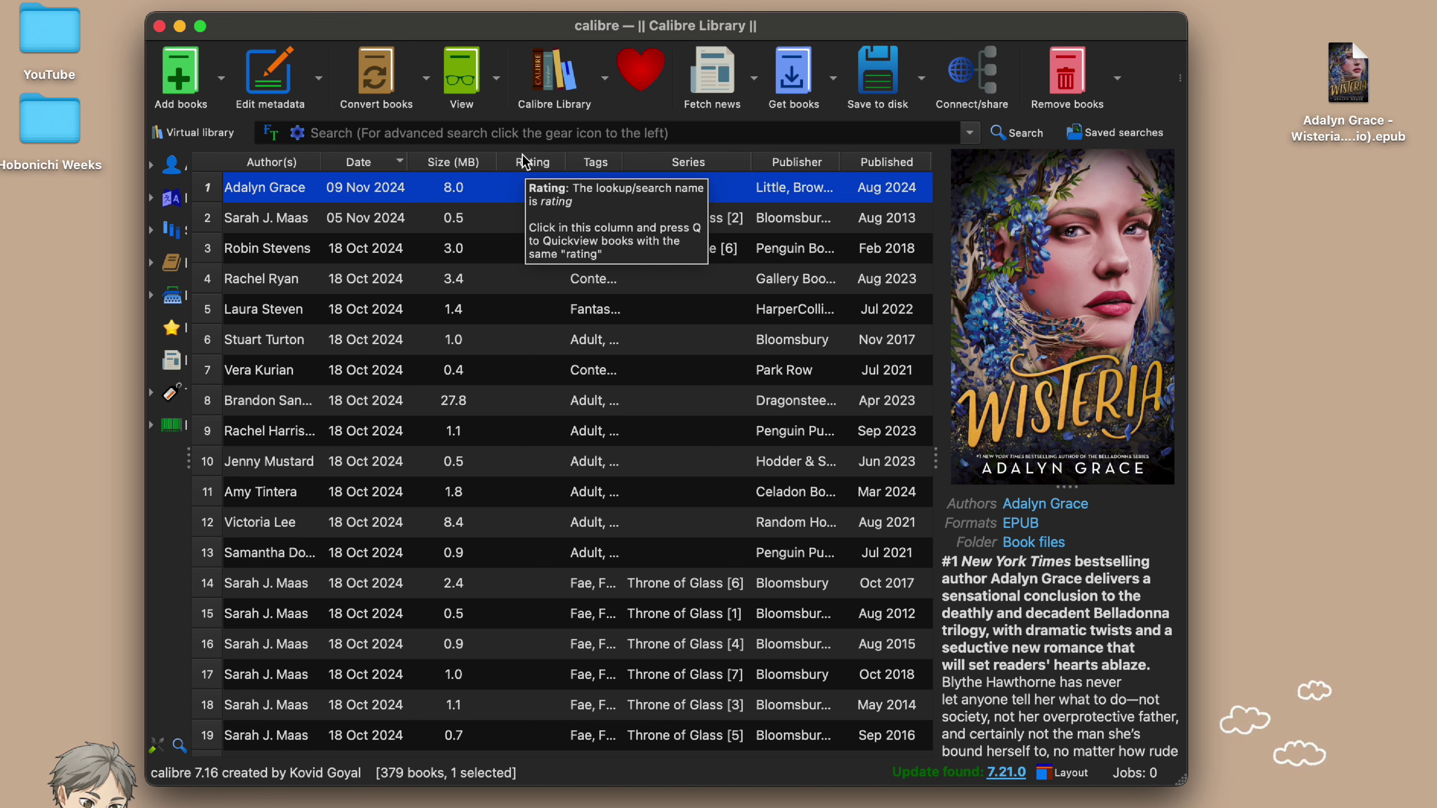
Edit Wisteria's metadata individually, retyping the all-caps author sort as 'Grace, Adalyn'
right_click(405, 195)
mouse_move(566, 203)
left_click(645, 206)
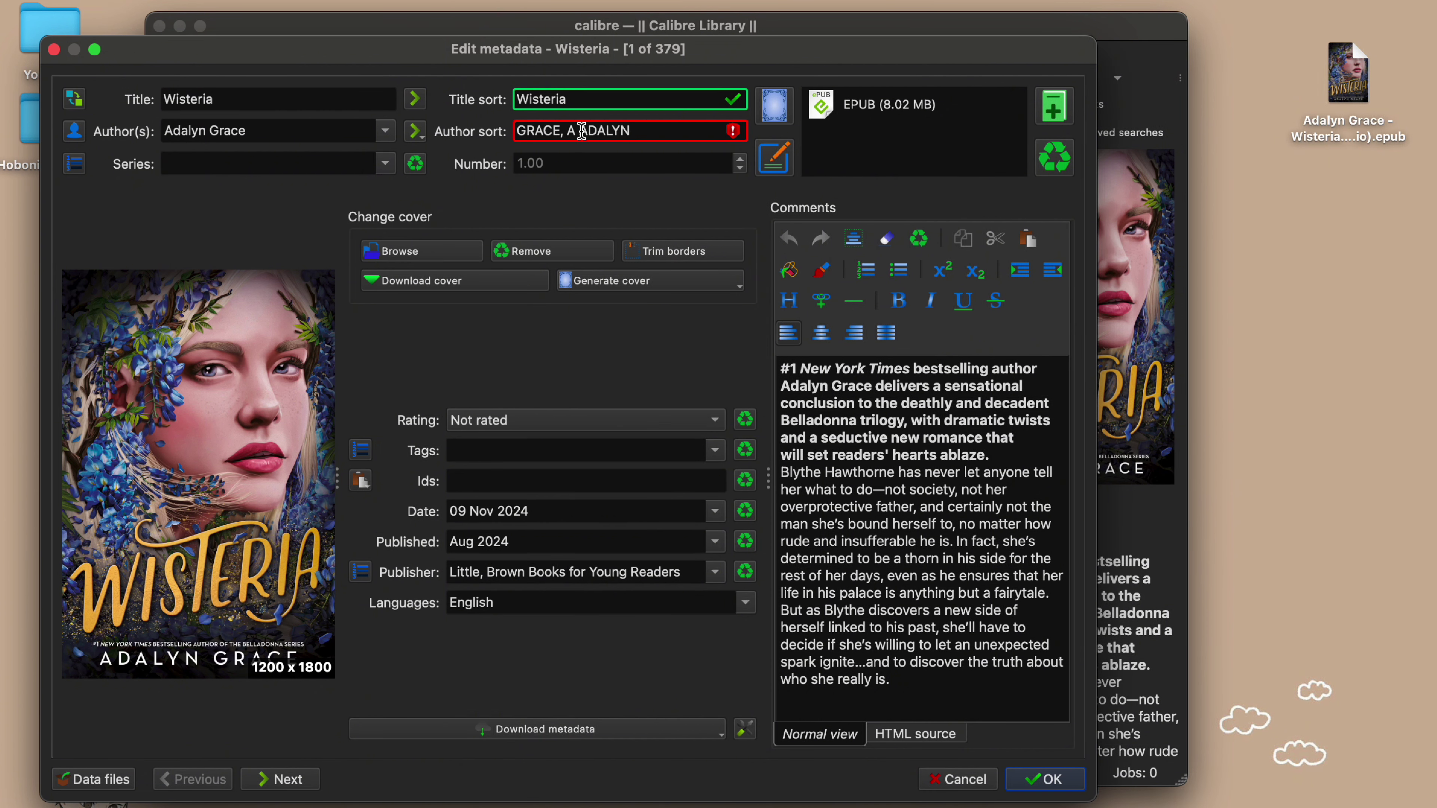
left_click(581, 130)
key("Left")
key("BackSpace")
key("BackSpace")
key("BackSpace")
key("BackSpace")
key("BackSpace")
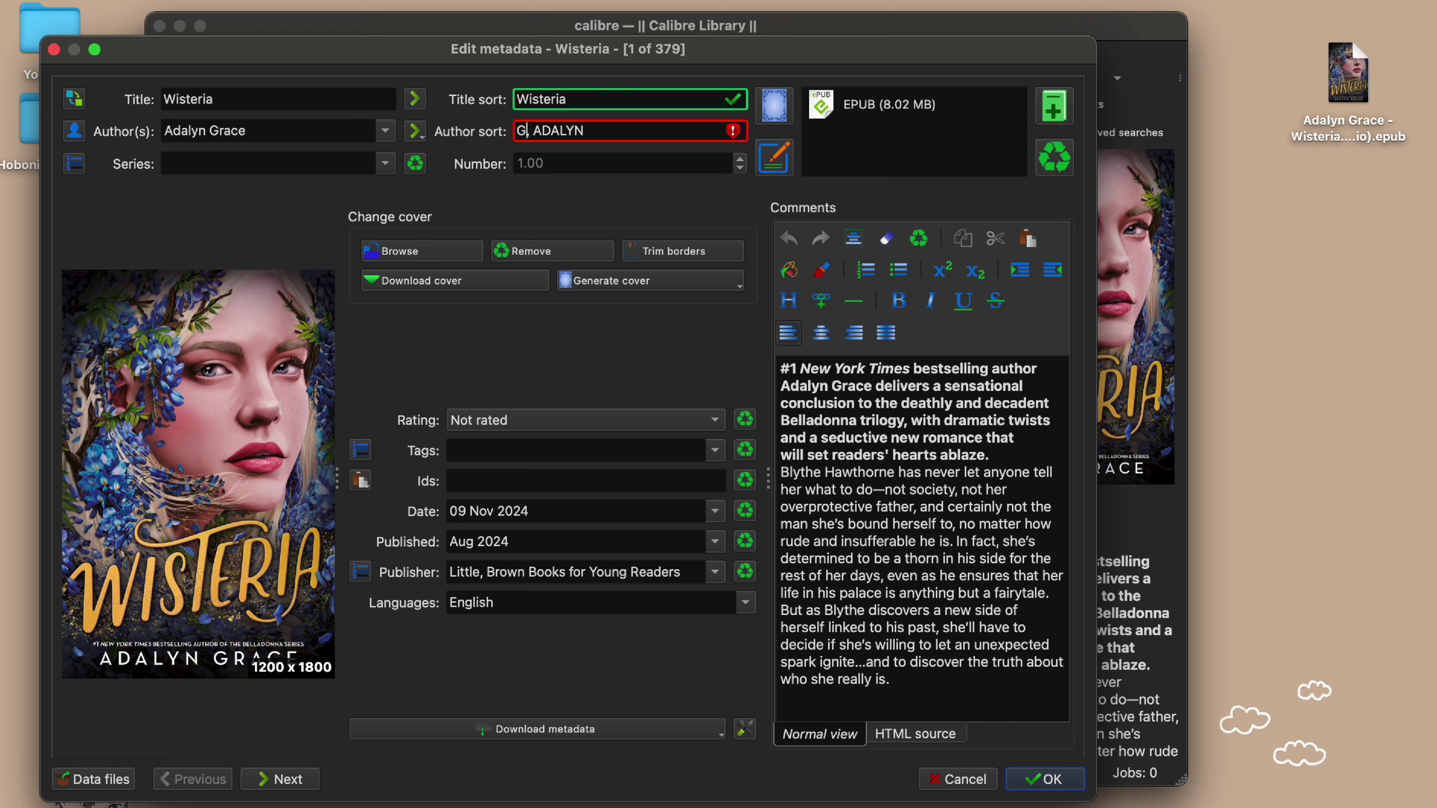
type("race,")
key("End")
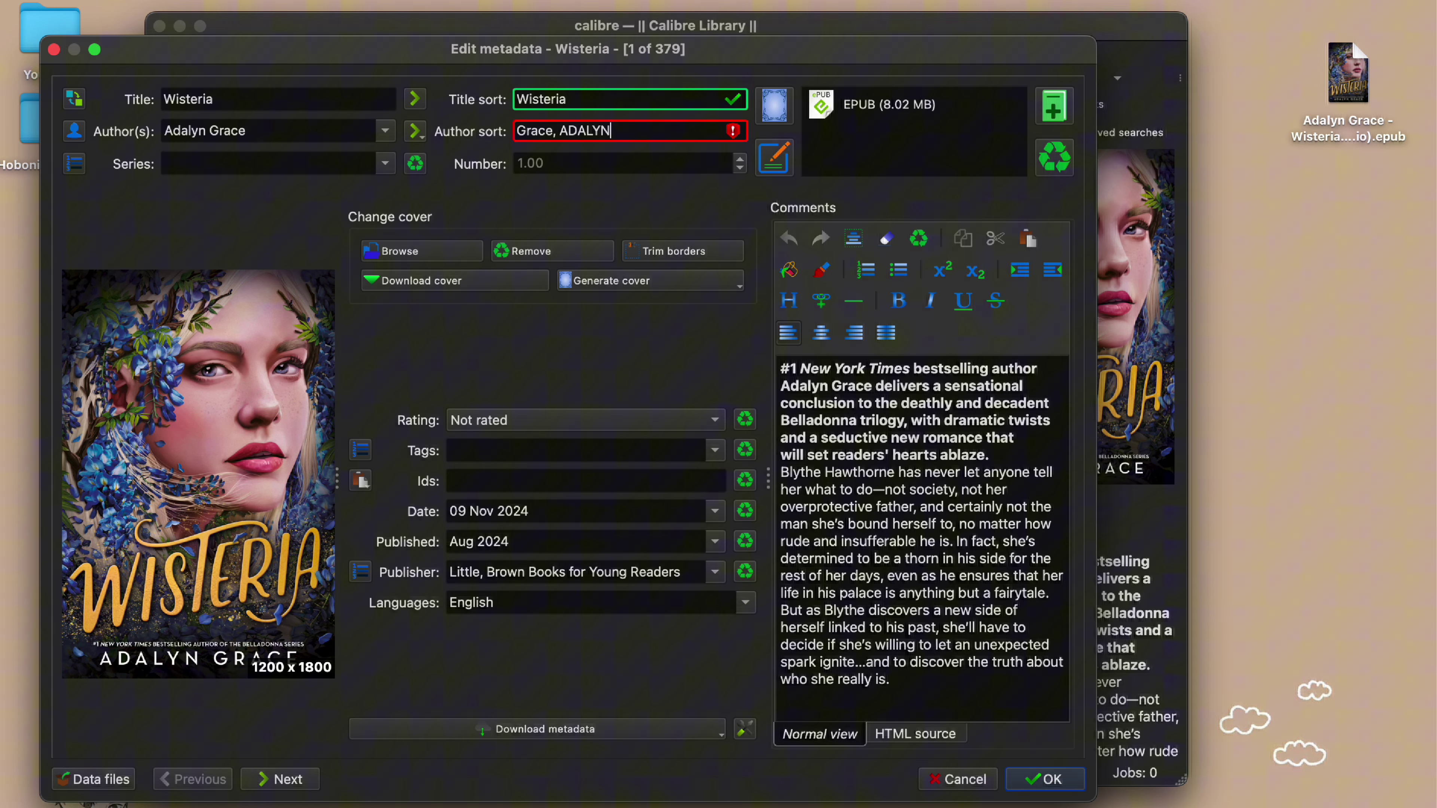
key("BackSpace")
key("BackSpace")
key("BackSpace")
Finish the author sort and choose Belladonna as Wisteria's series
type("dalyn")
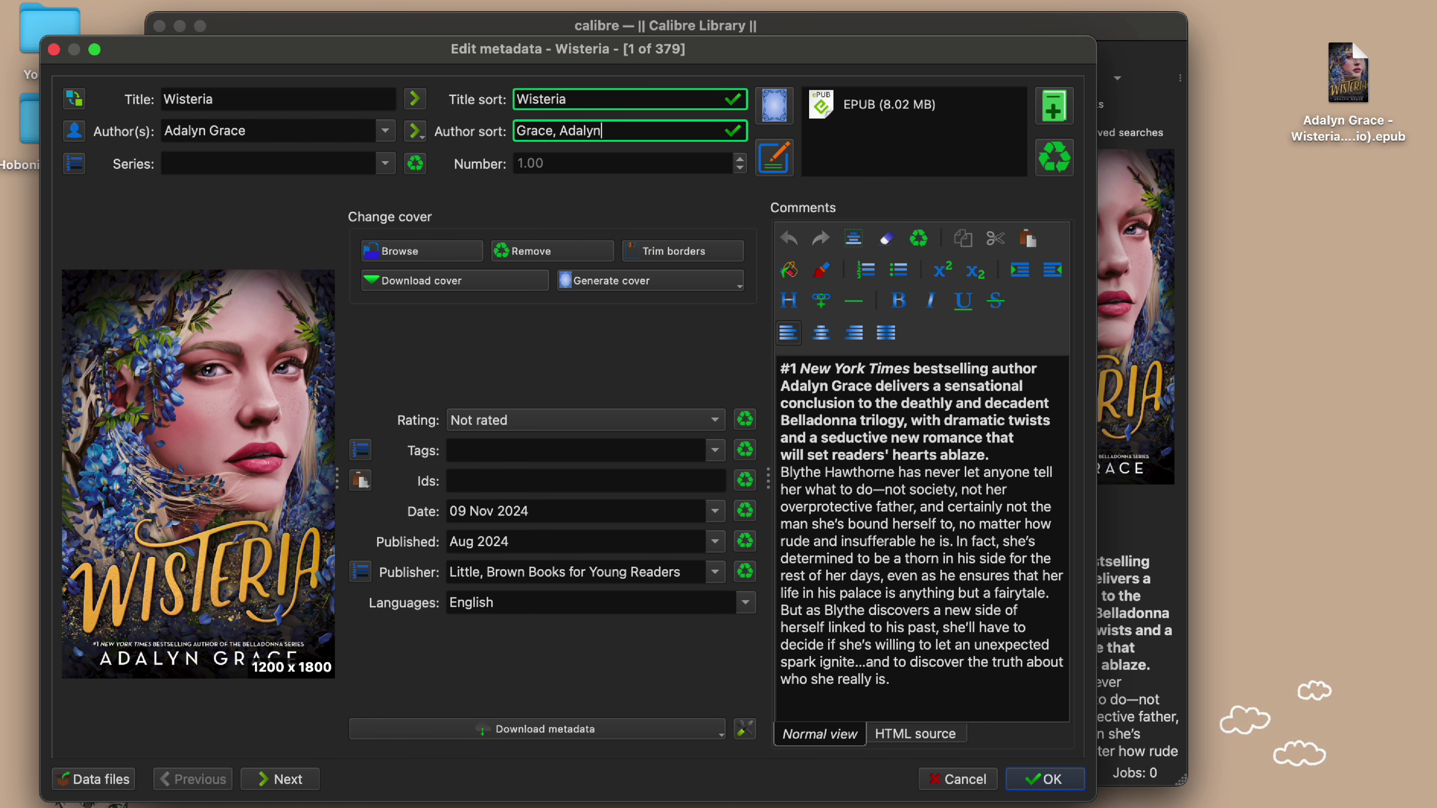
left_click(278, 164)
type("Bella")
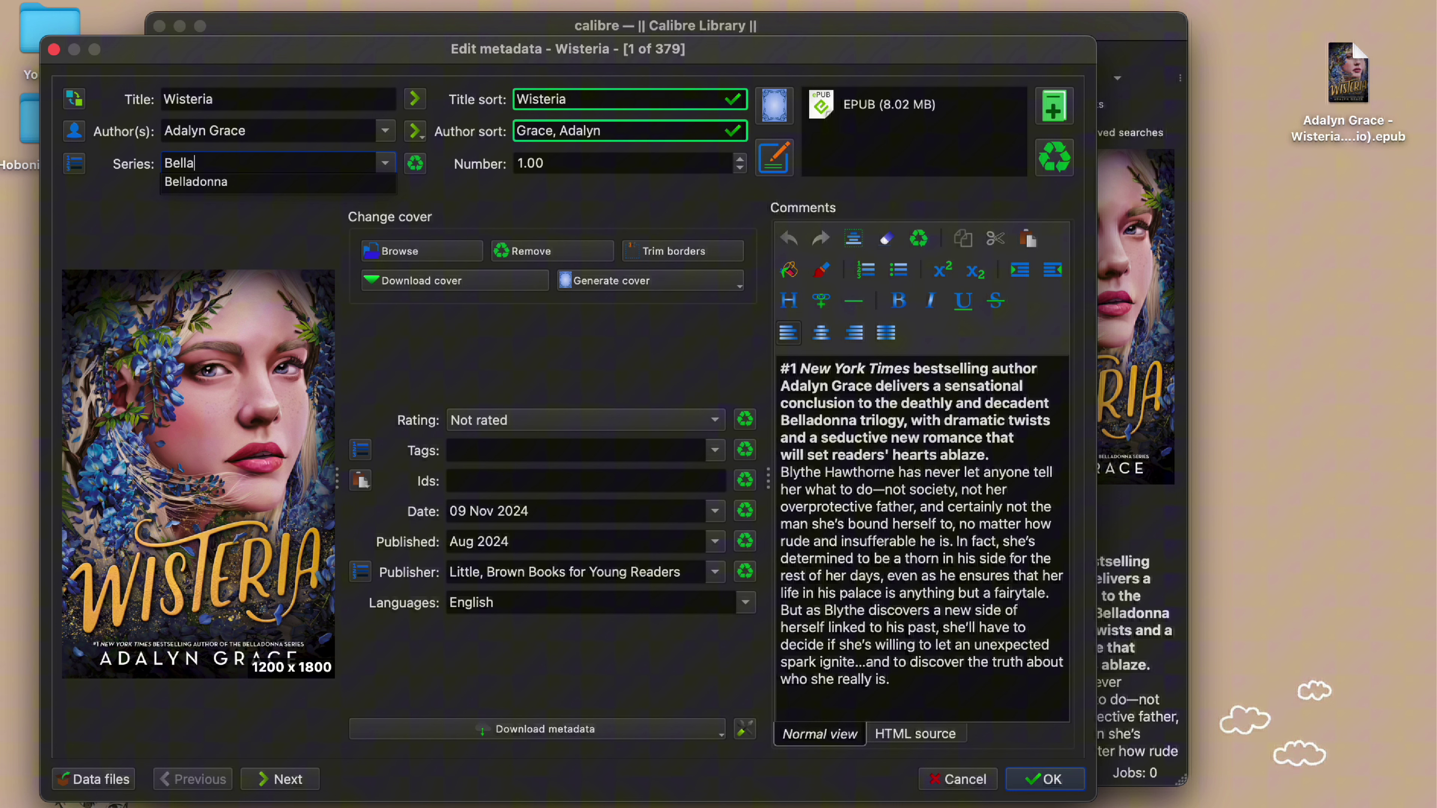
left_click(256, 182)
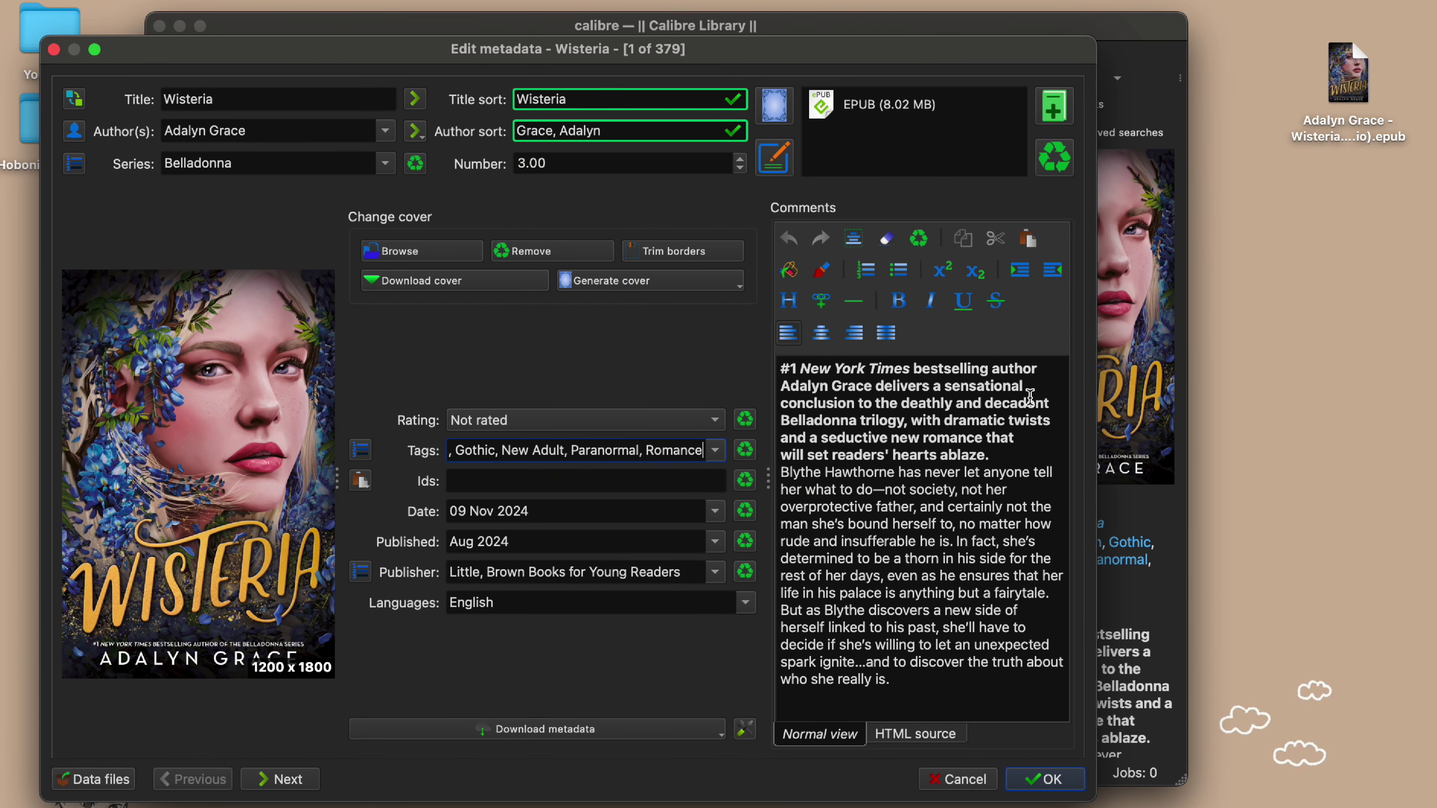
Toggle the Comments box to HTML source and back, then save Wisteria's metadata with OK
left_click(922, 735)
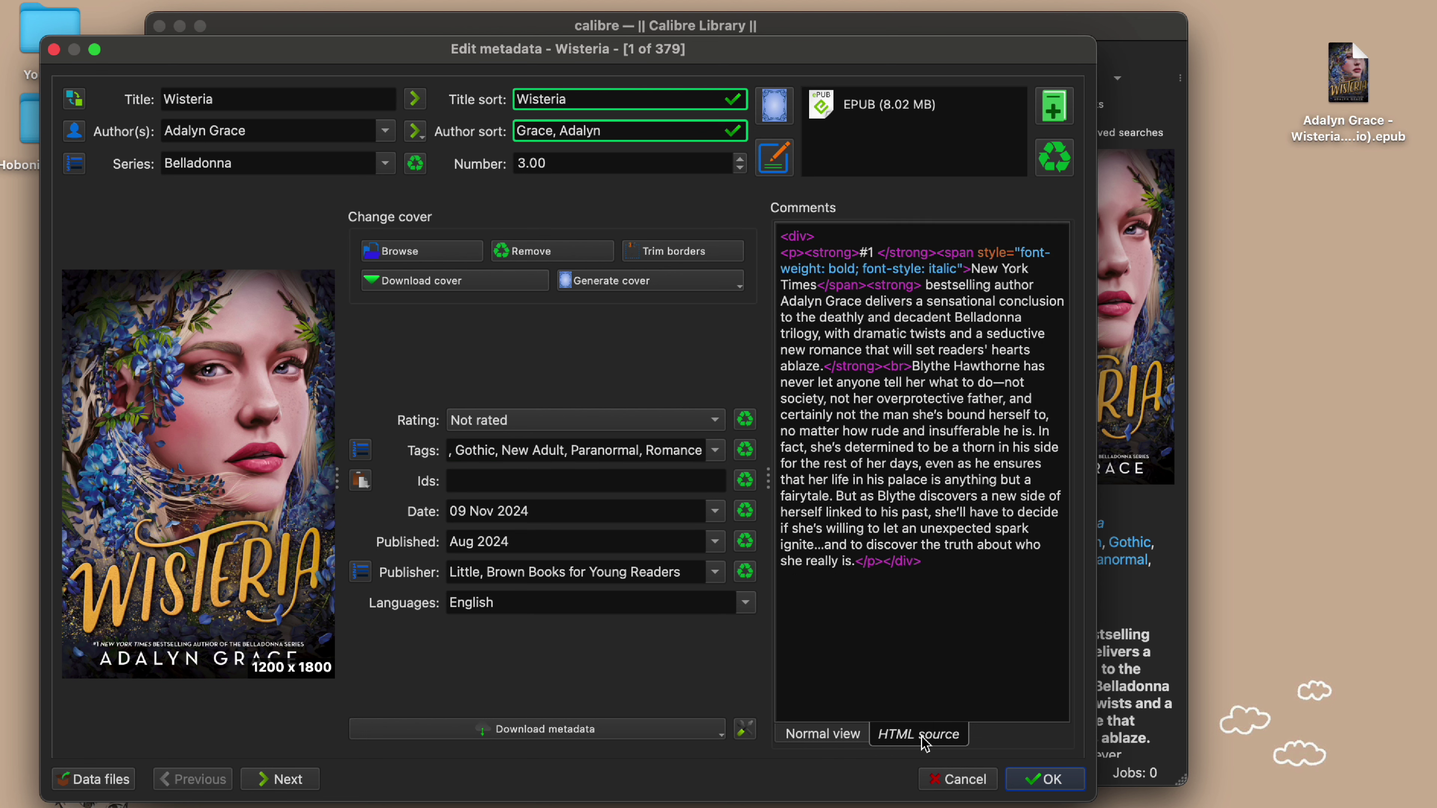
left_click(842, 735)
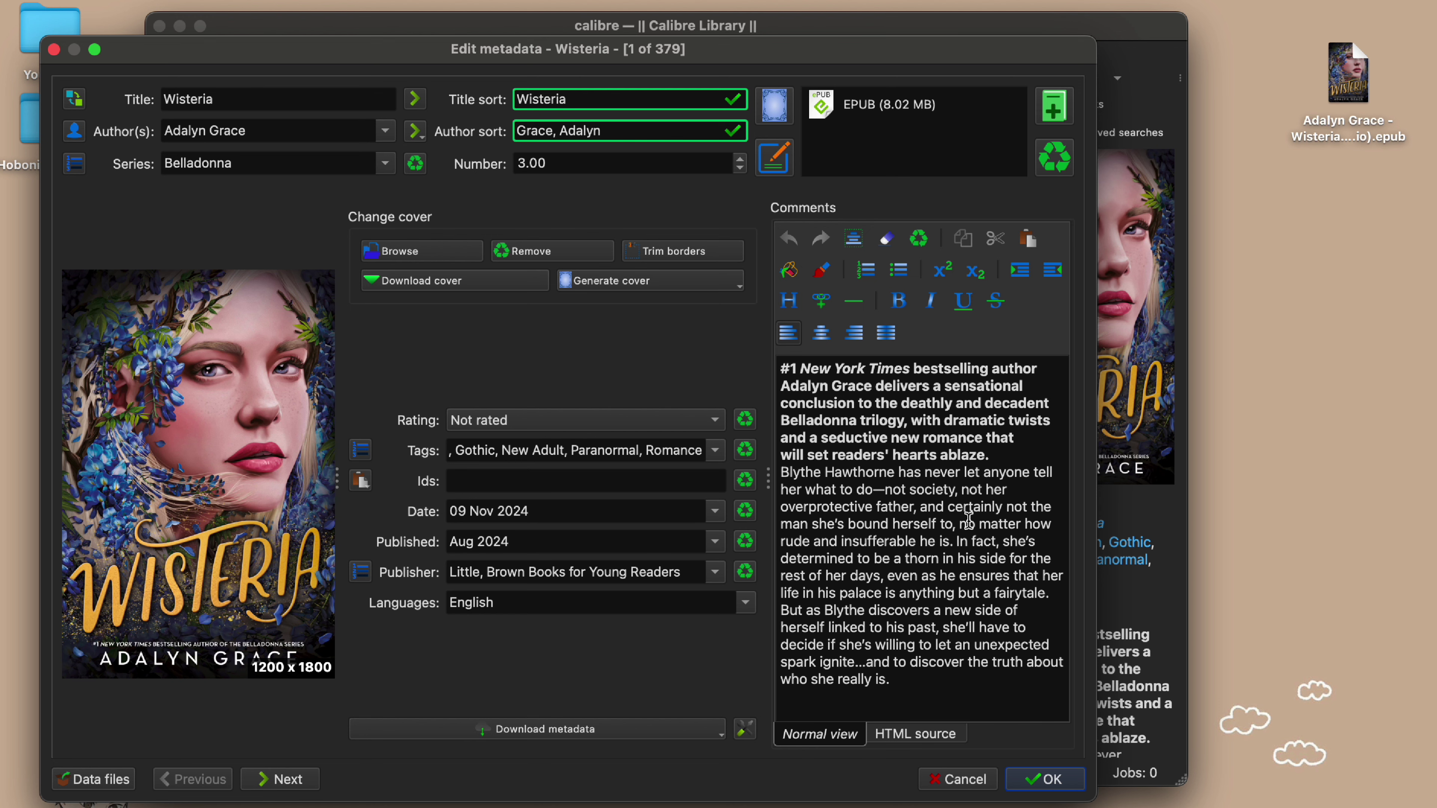
left_click(1046, 779)
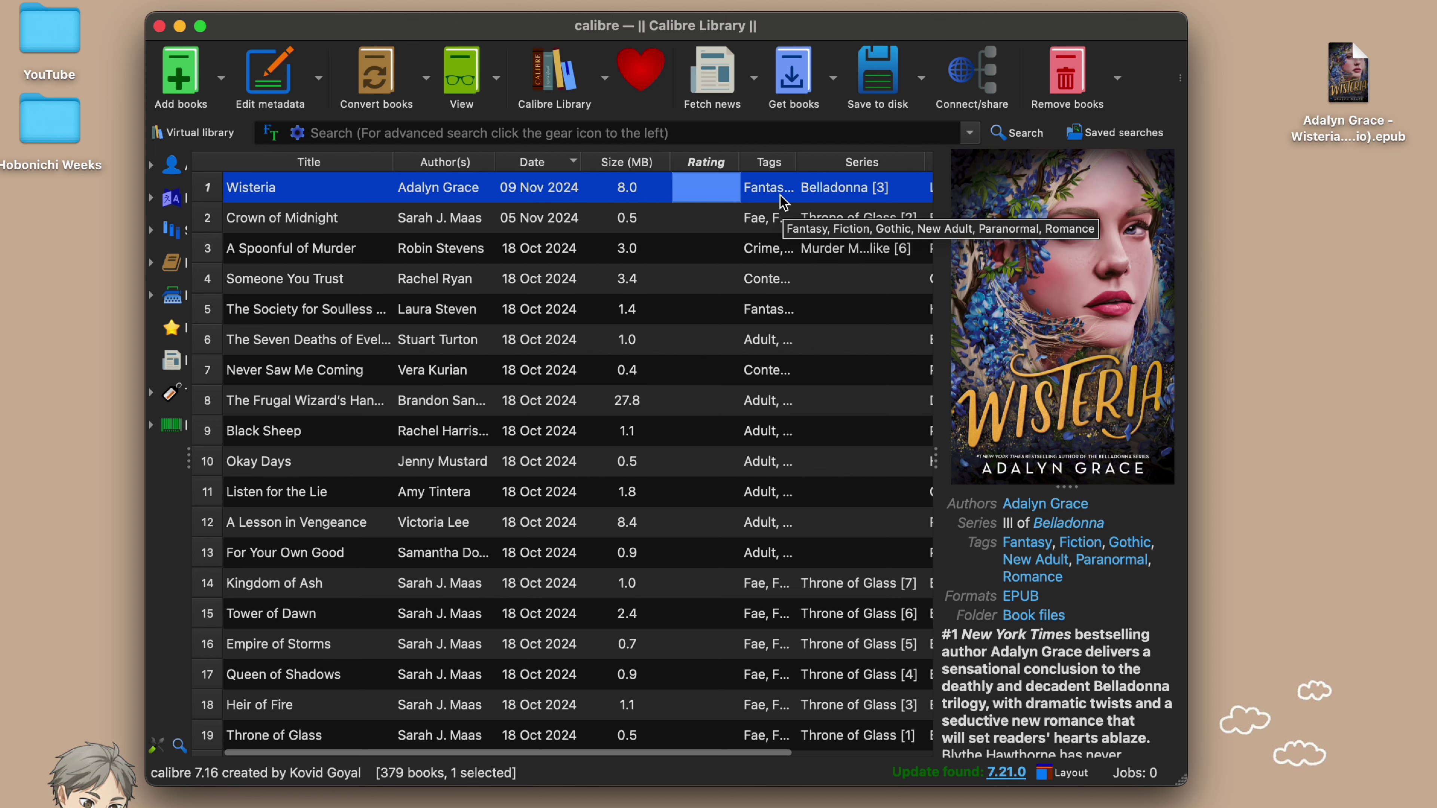
scroll(729, 197, "right", 3)
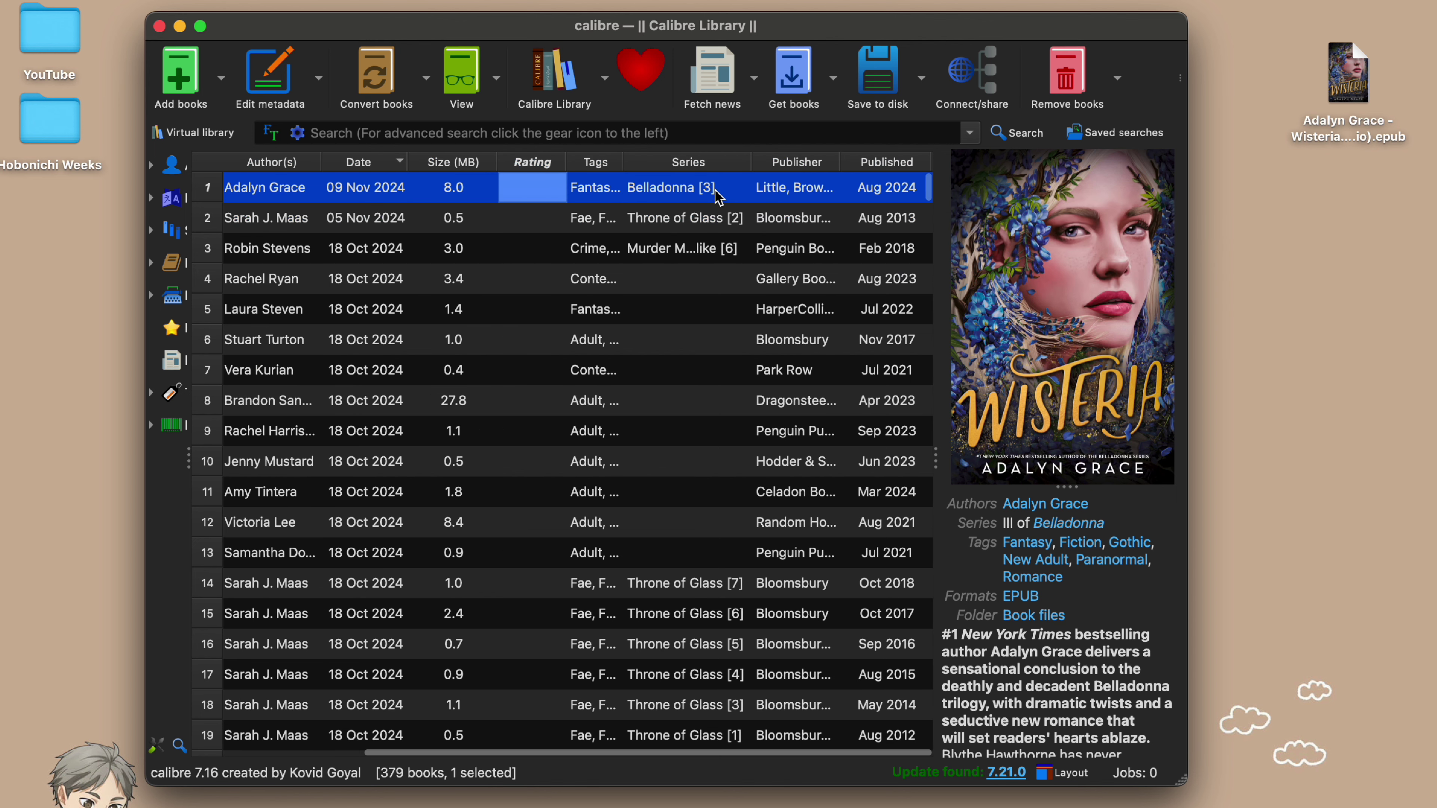
scroll(718, 198, "left", 3)
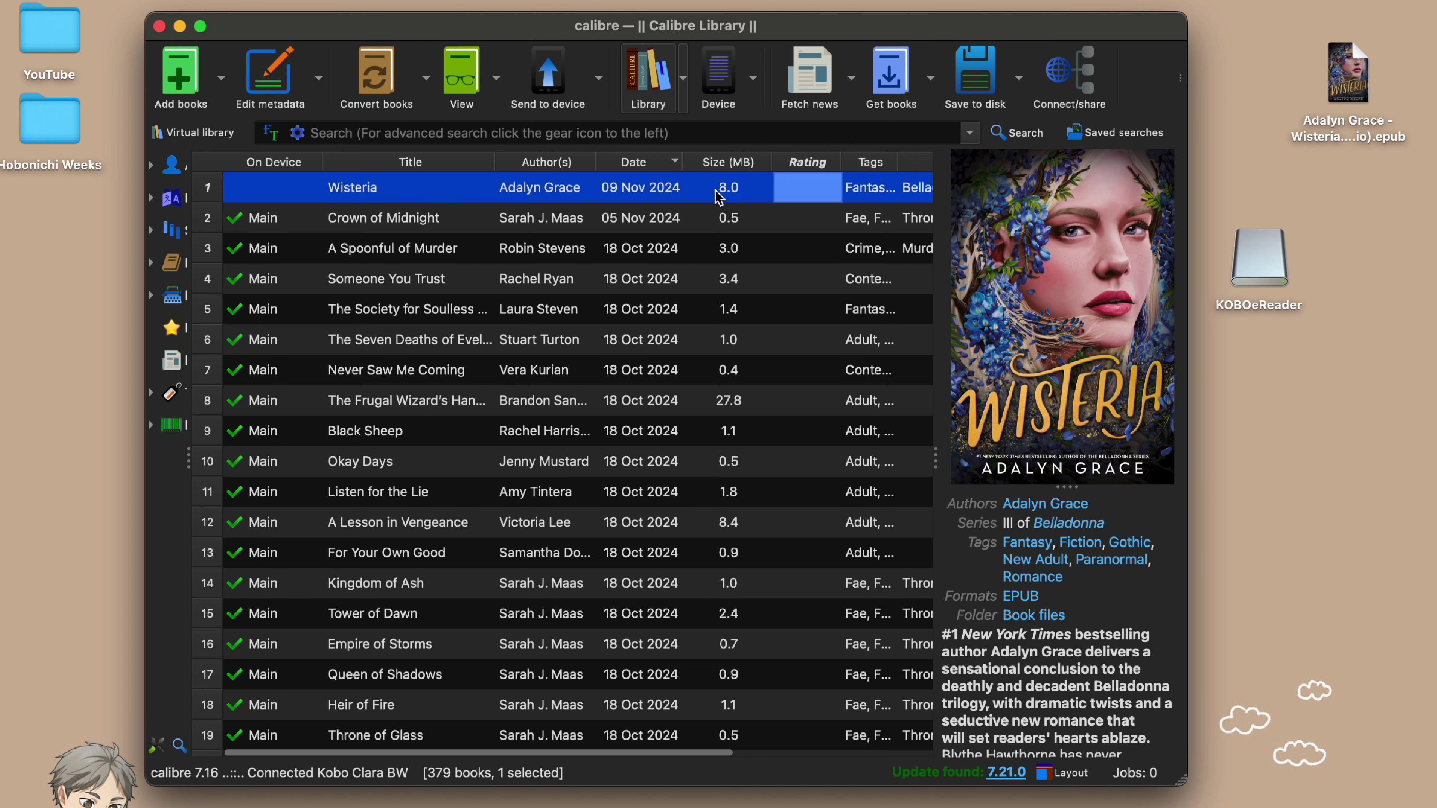
left_click(718, 76)
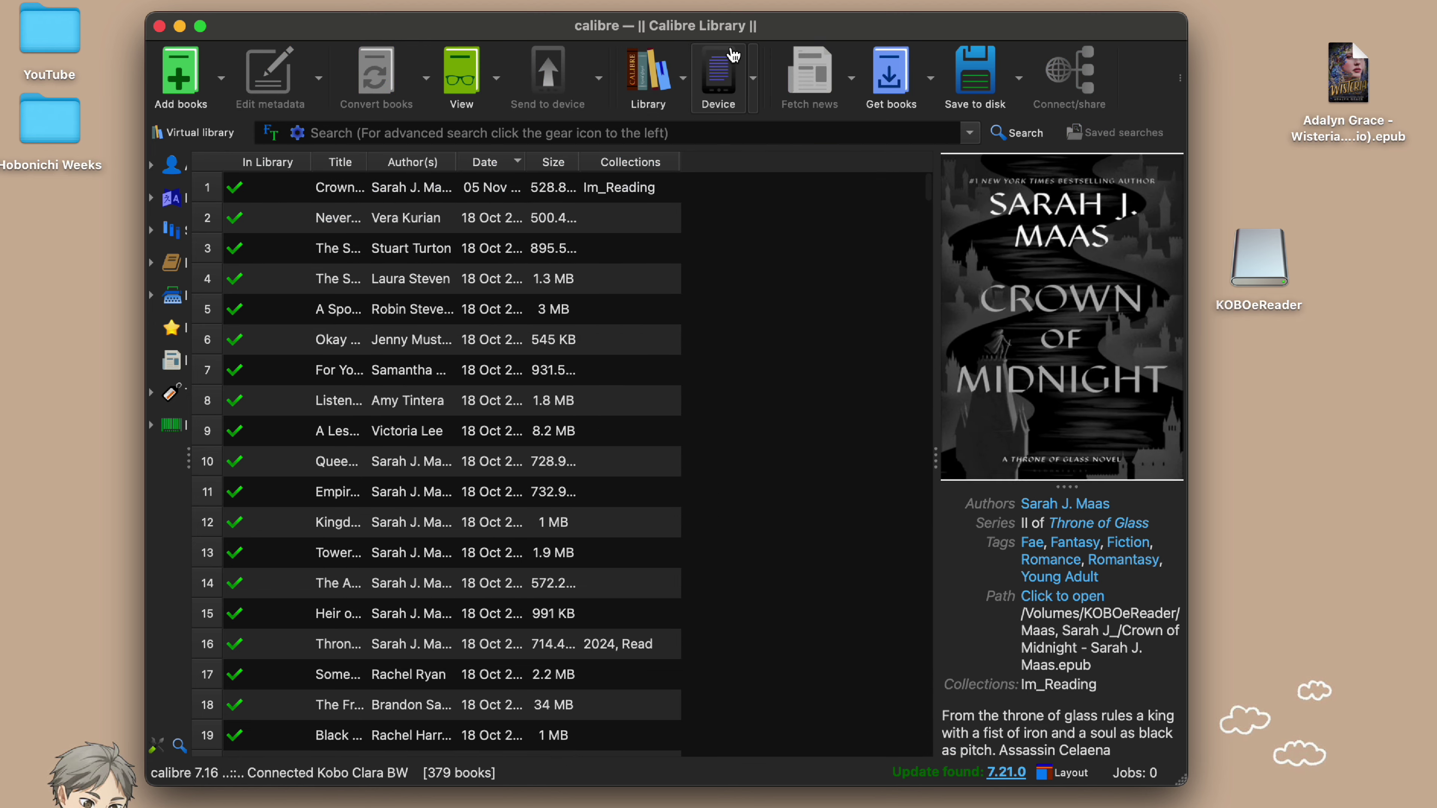
scroll(433, 470, "down", 20)
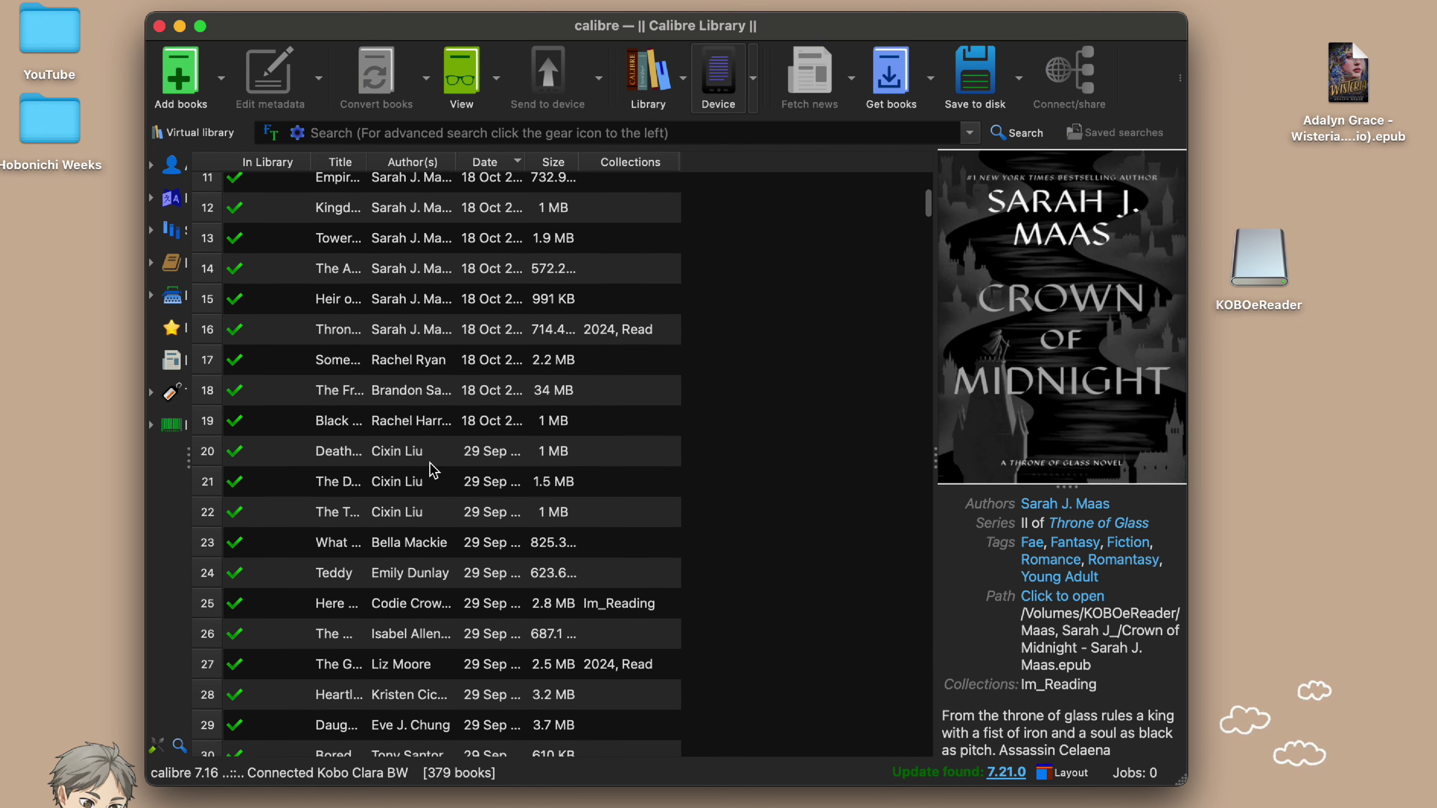
scroll(433, 470, "down", 8)
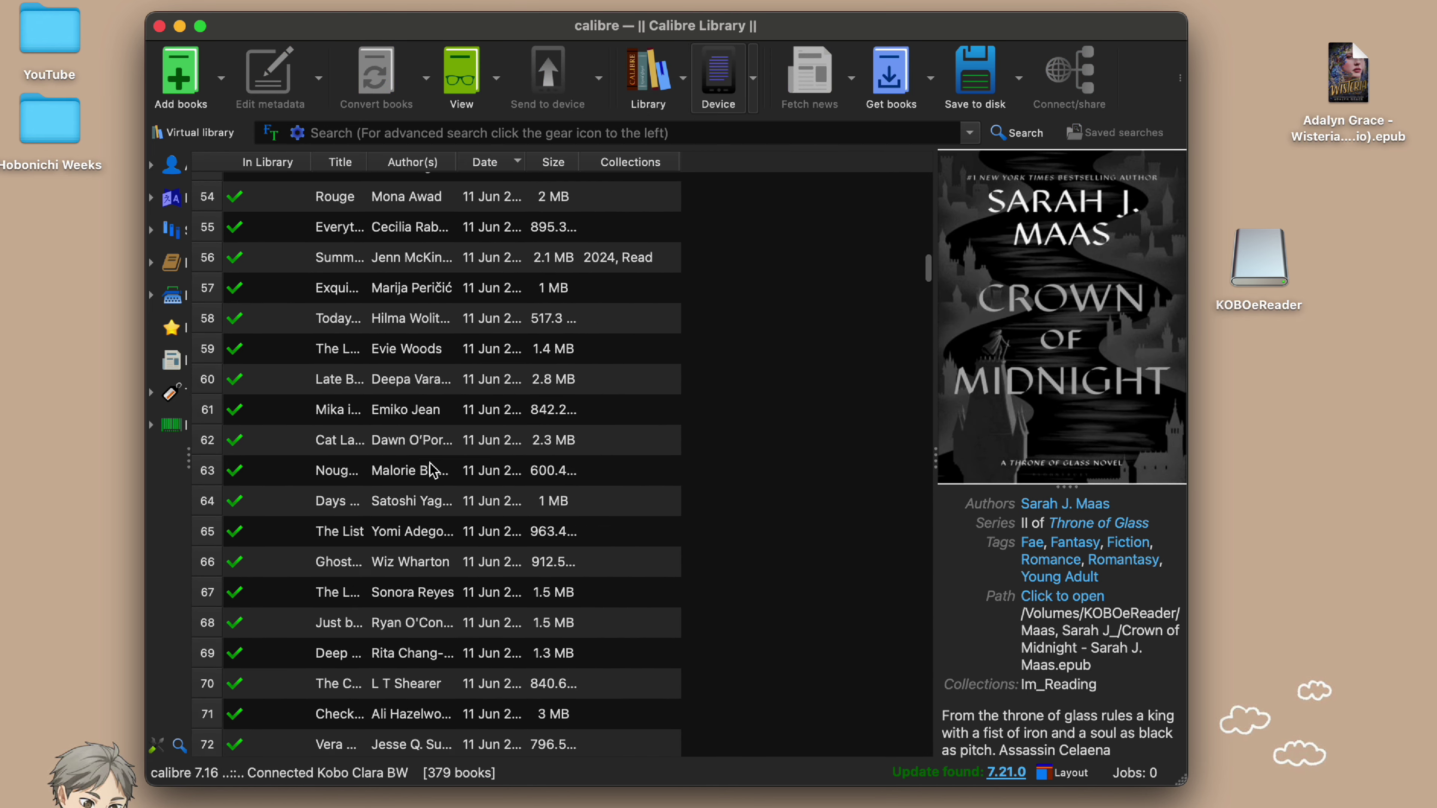
scroll(436, 493, "up", 20)
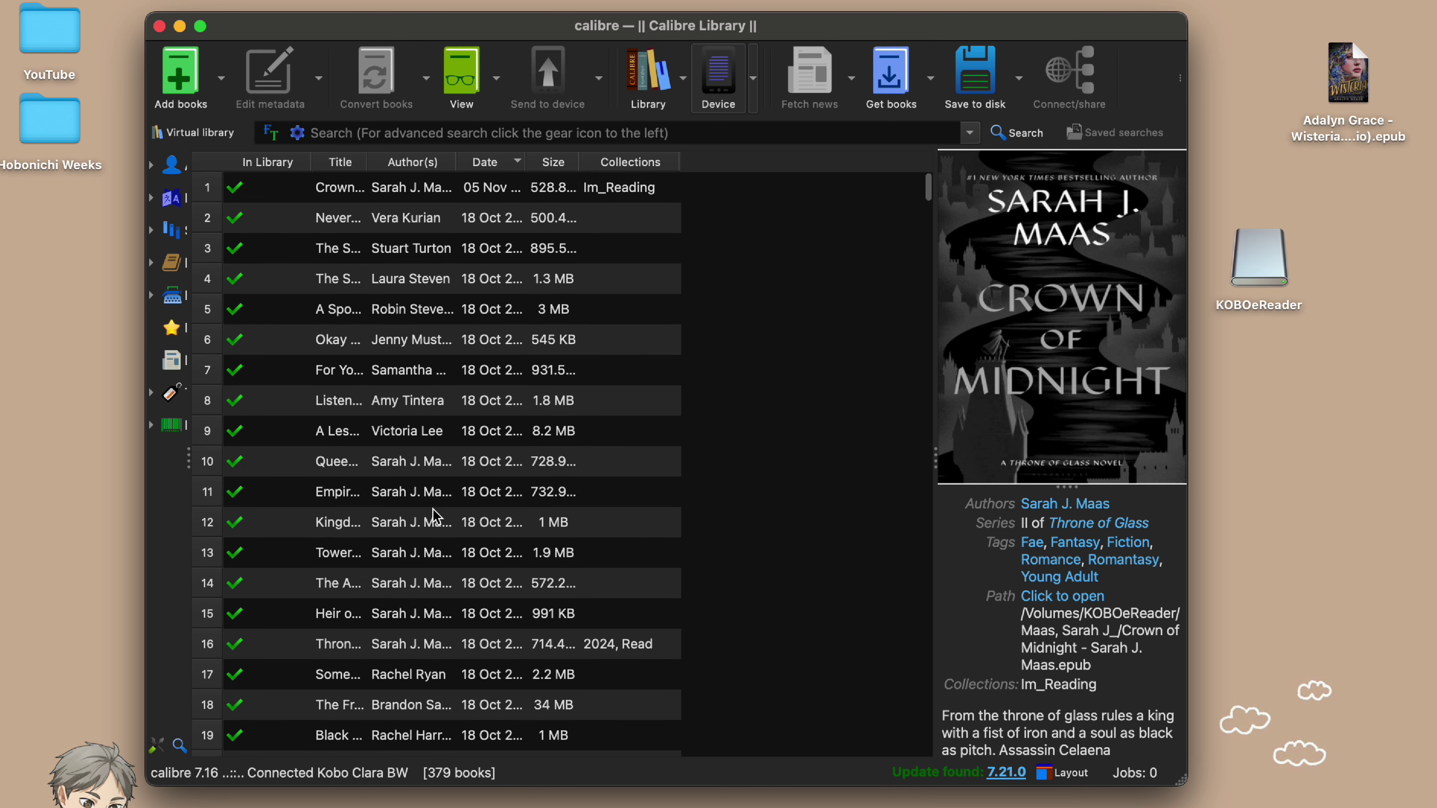
Send Wisteria to the Kobo's main memory, then eject the Kobo from the library view
left_click(648, 77)
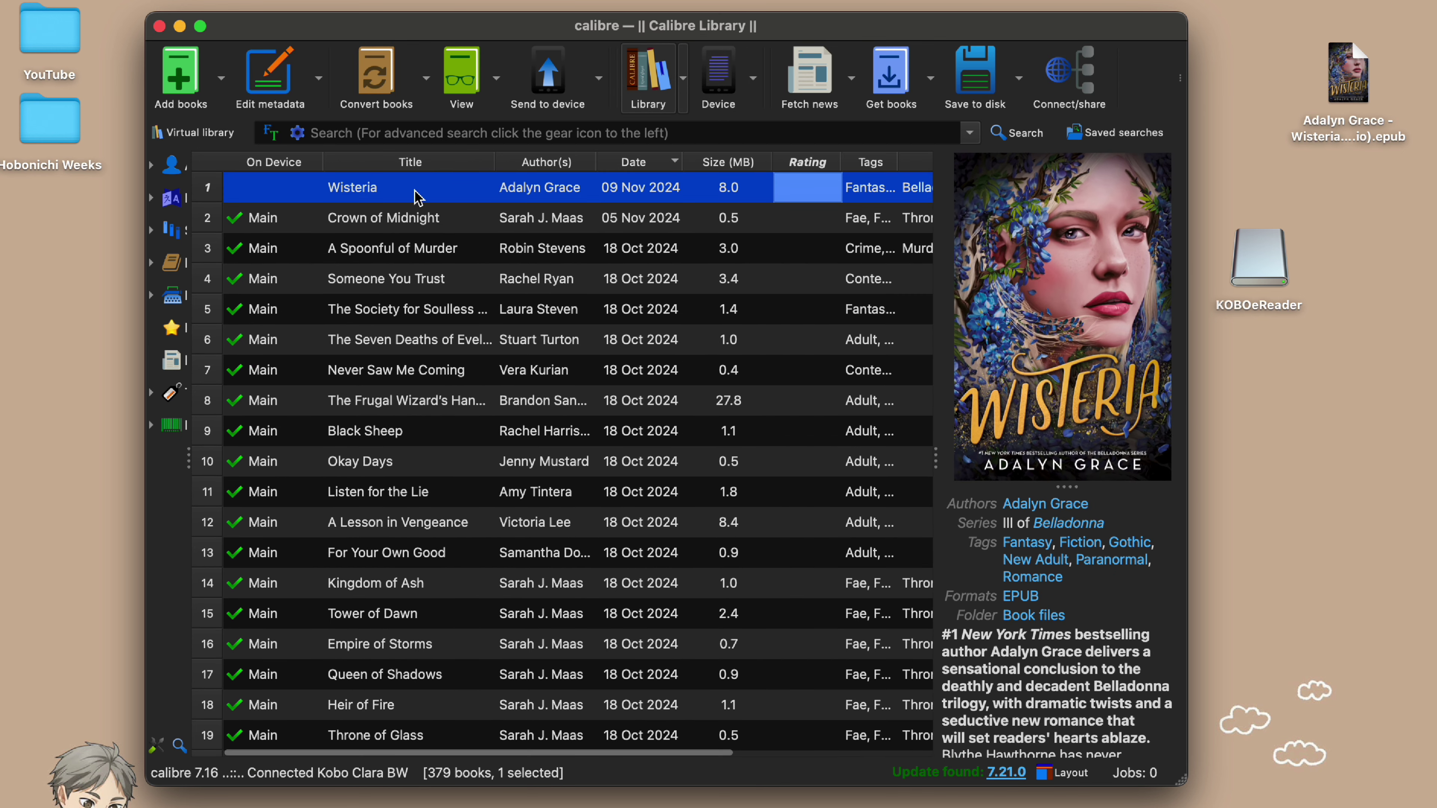
right_click(439, 197)
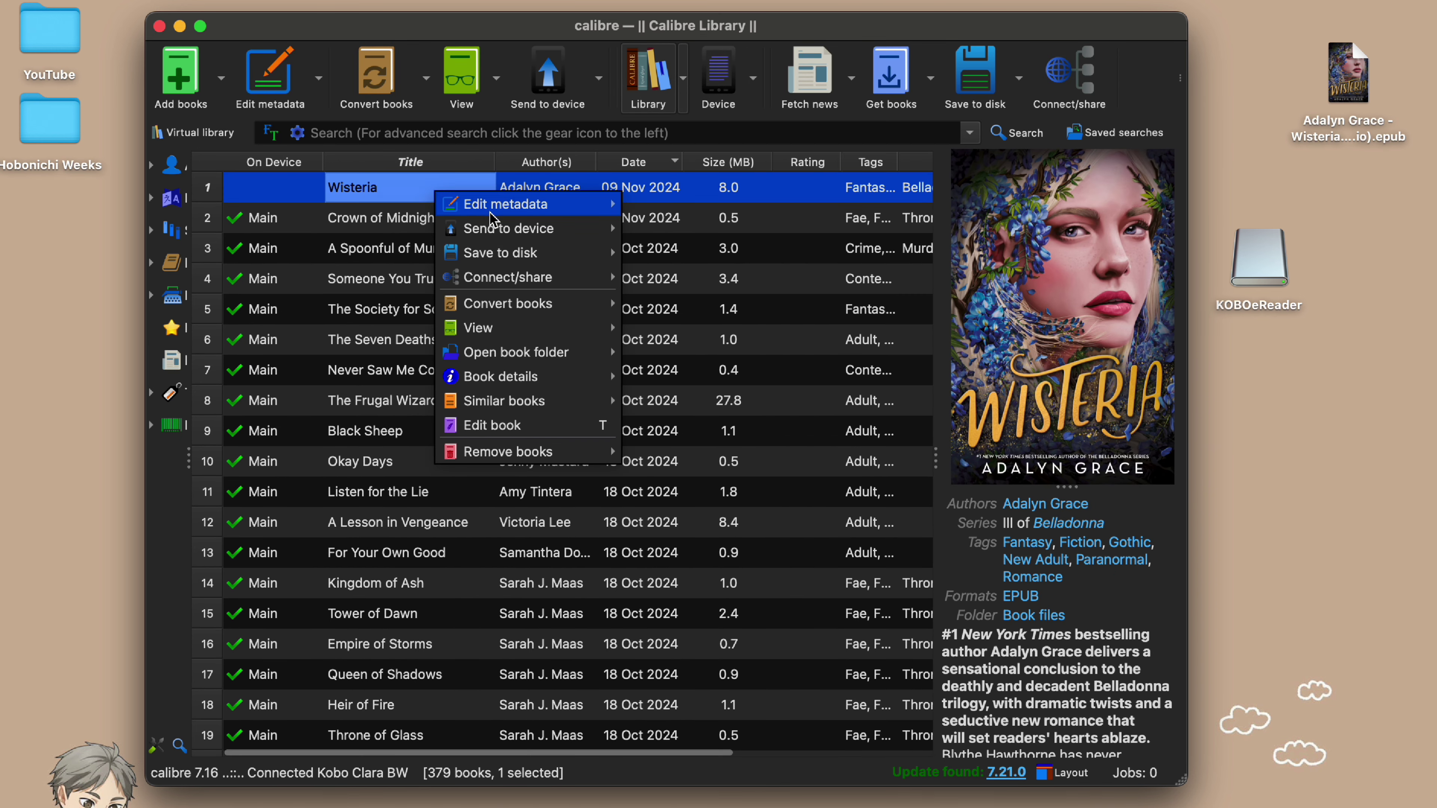
mouse_move(524, 234)
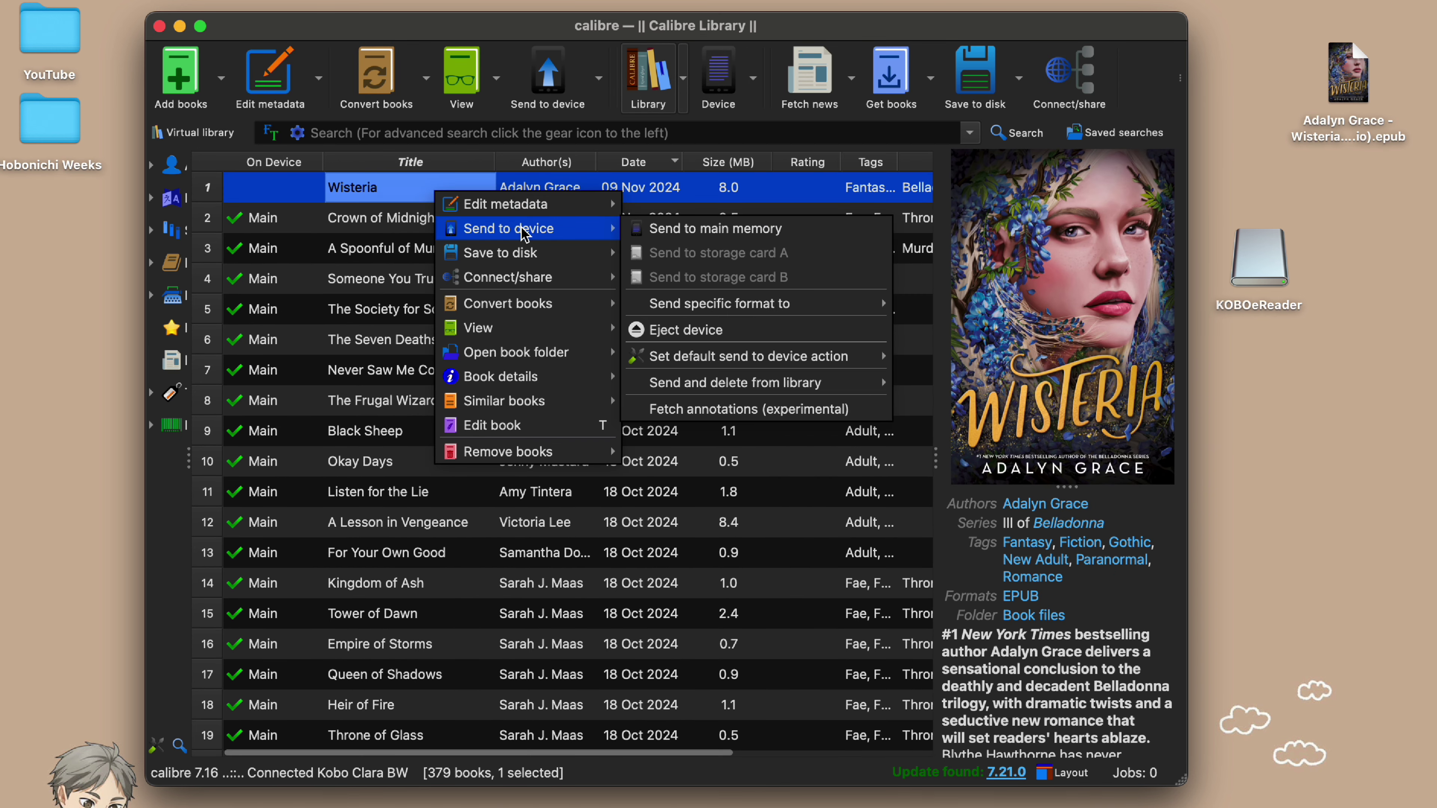
left_click(709, 233)
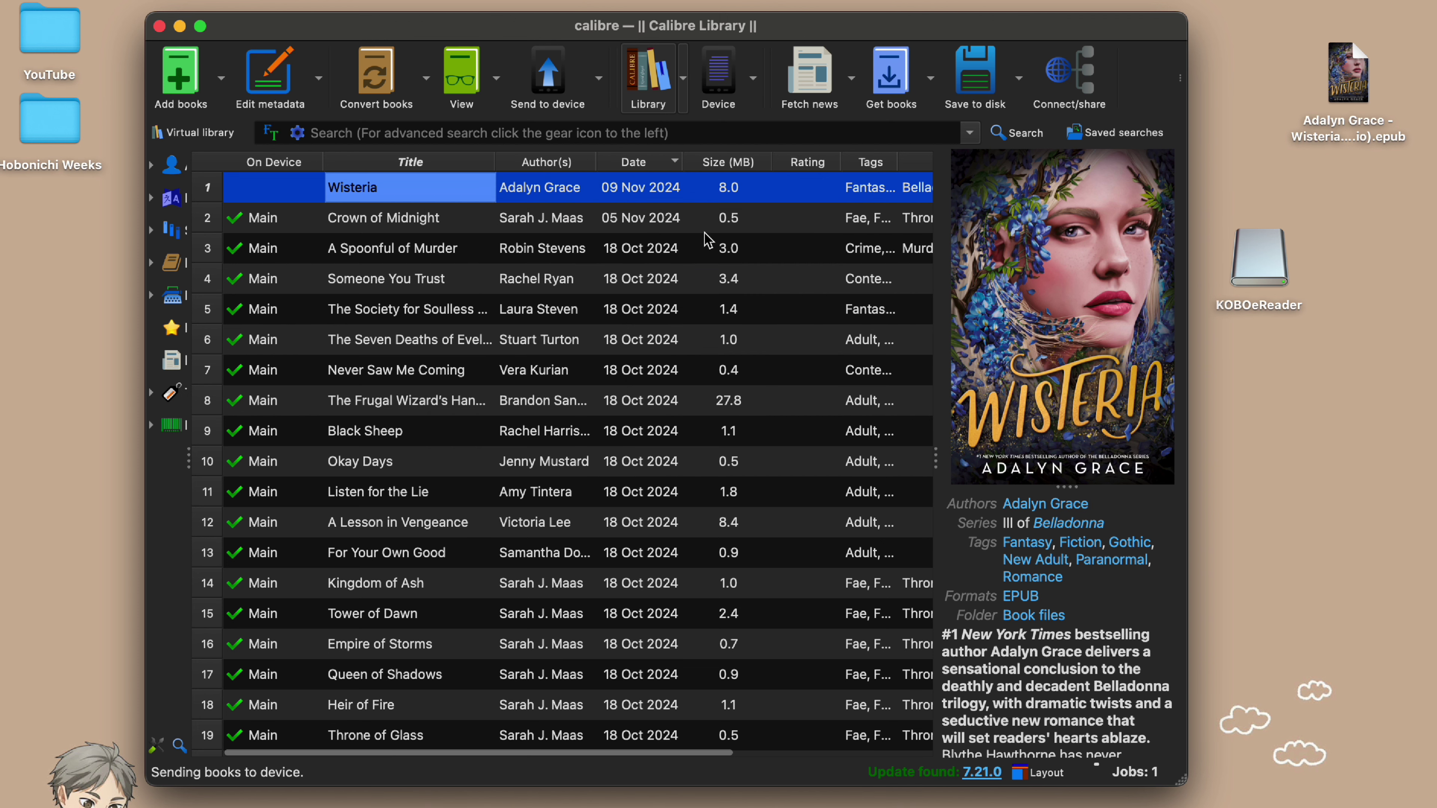
left_click_drag(455, 190, 561, 176)
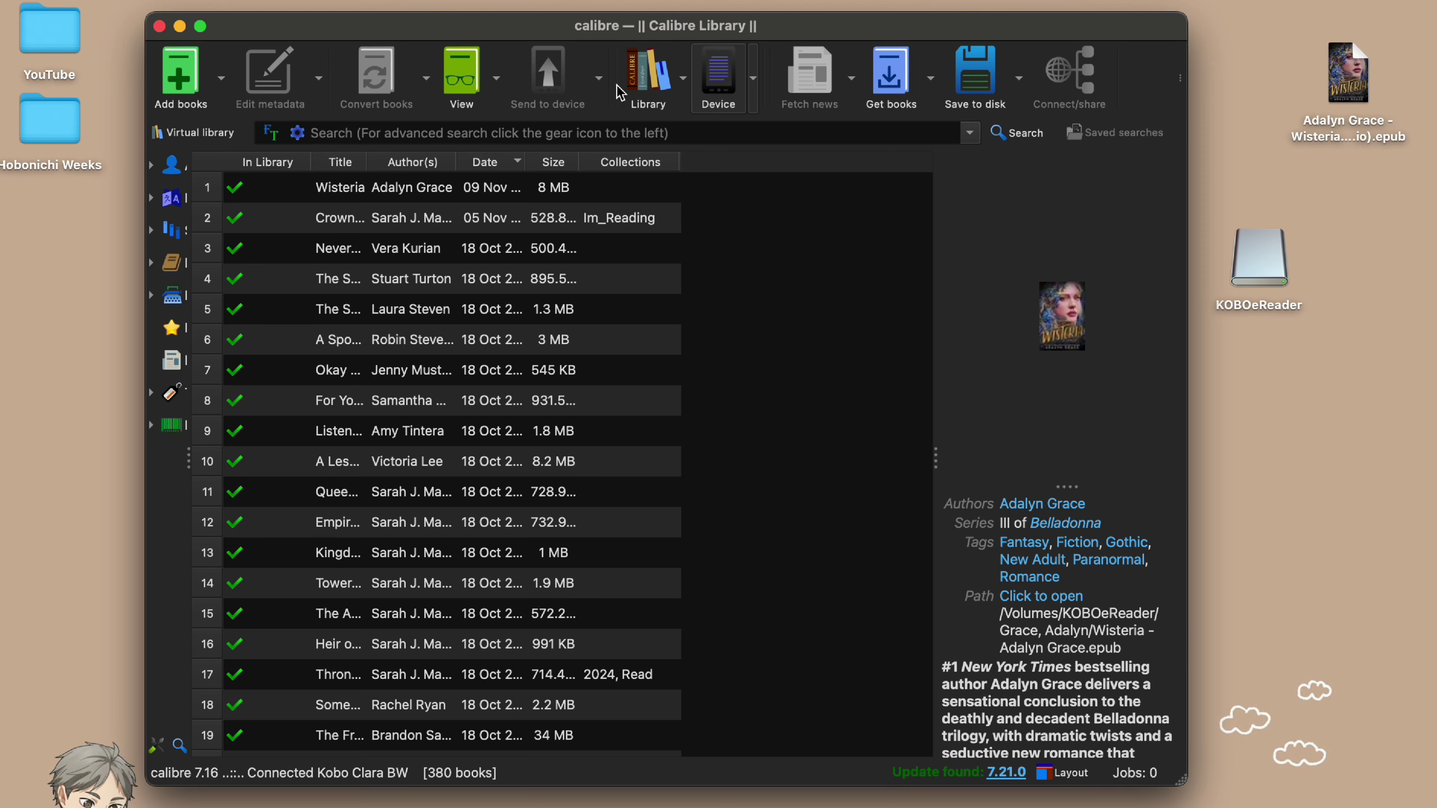
left_click(635, 80)
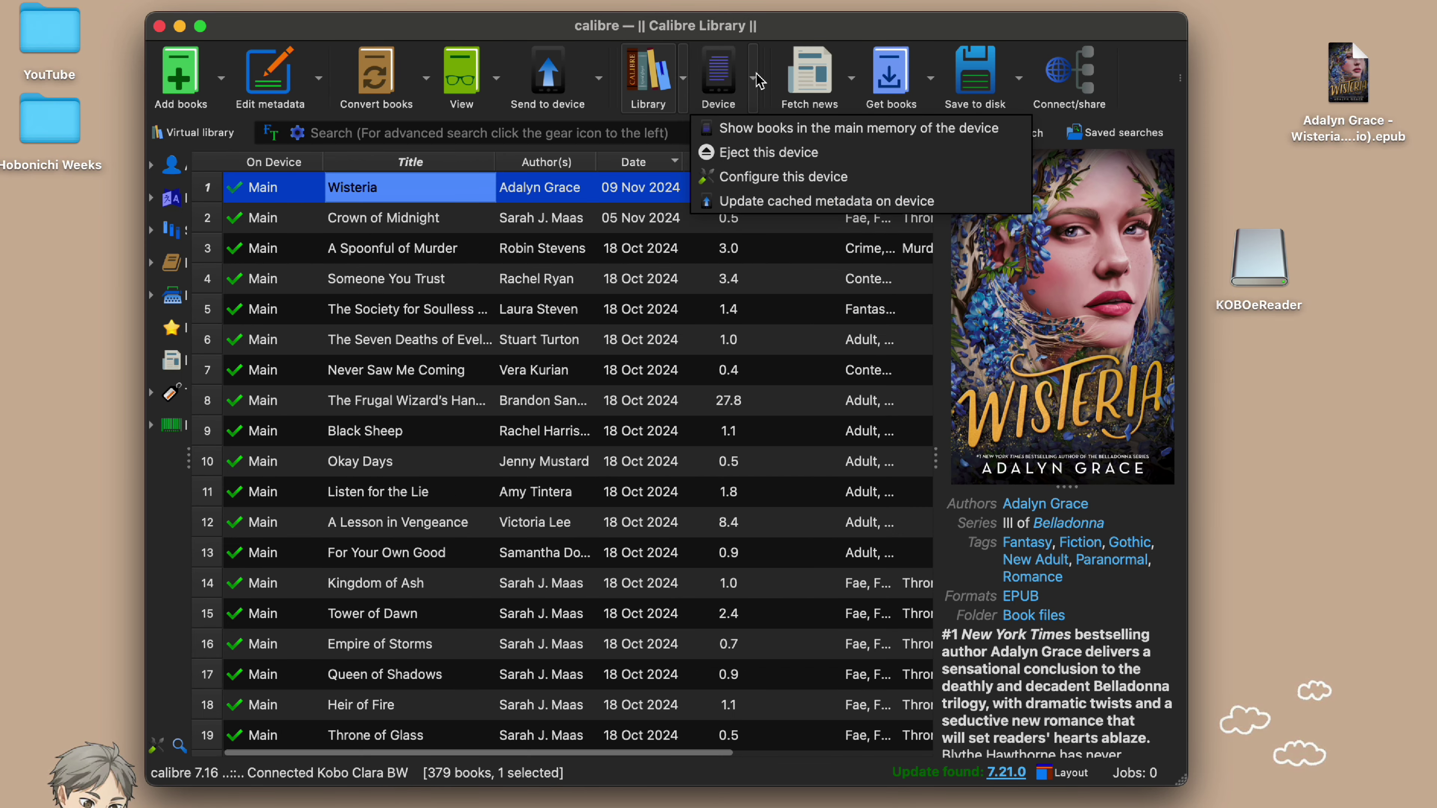
left_click(773, 153)
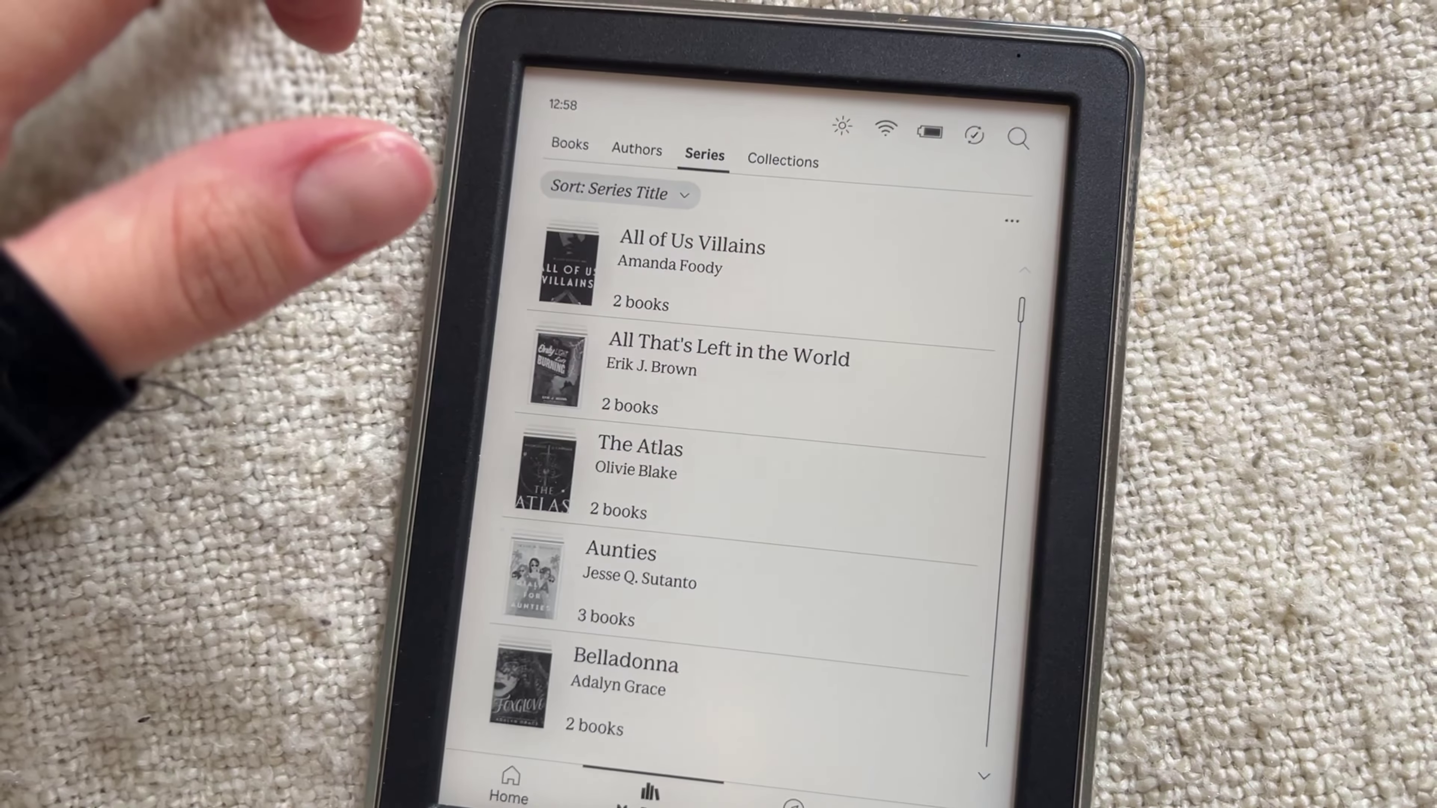
Move the Kobo's Series list to the page beginning with Cemetery Boys
scroll(543, 374, "down", 5)
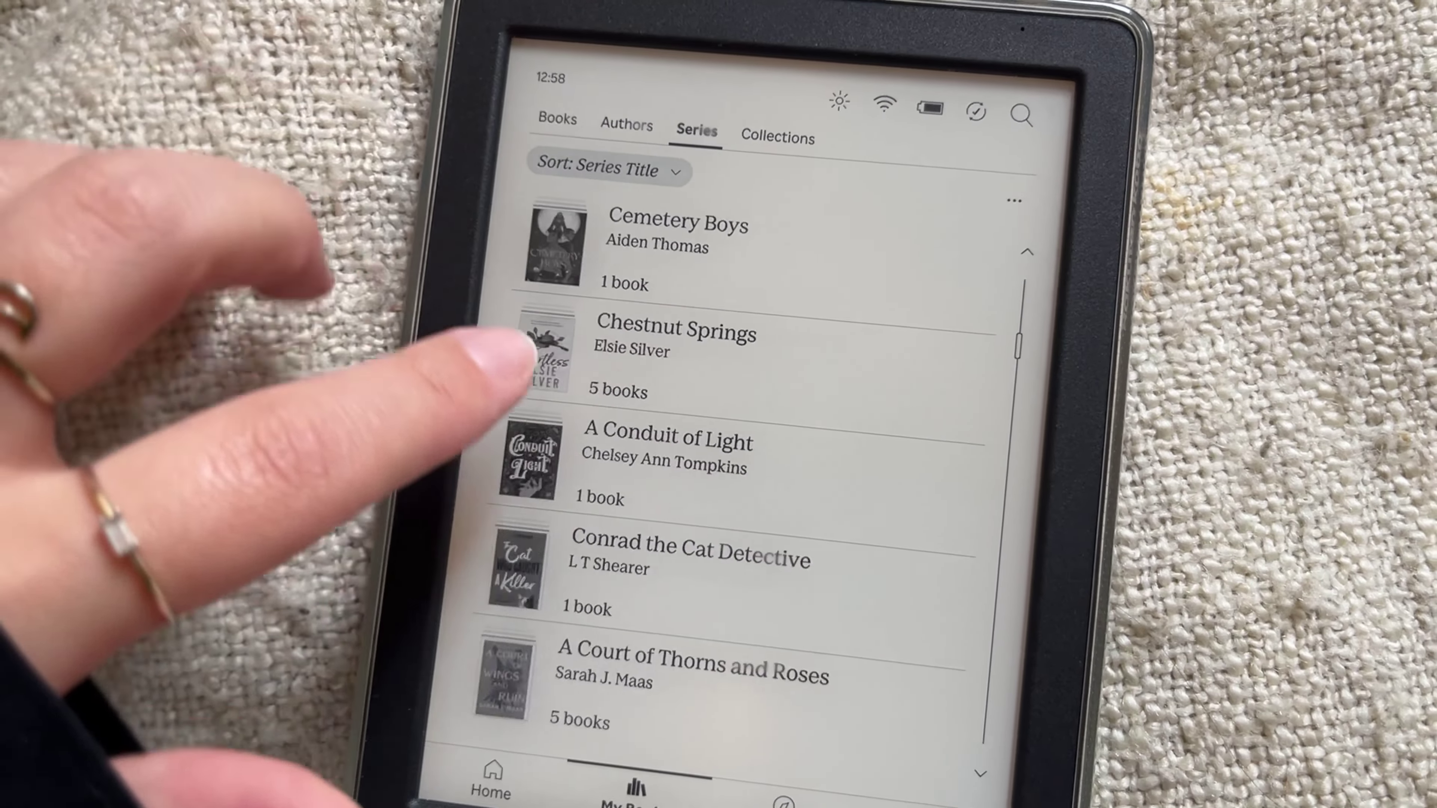